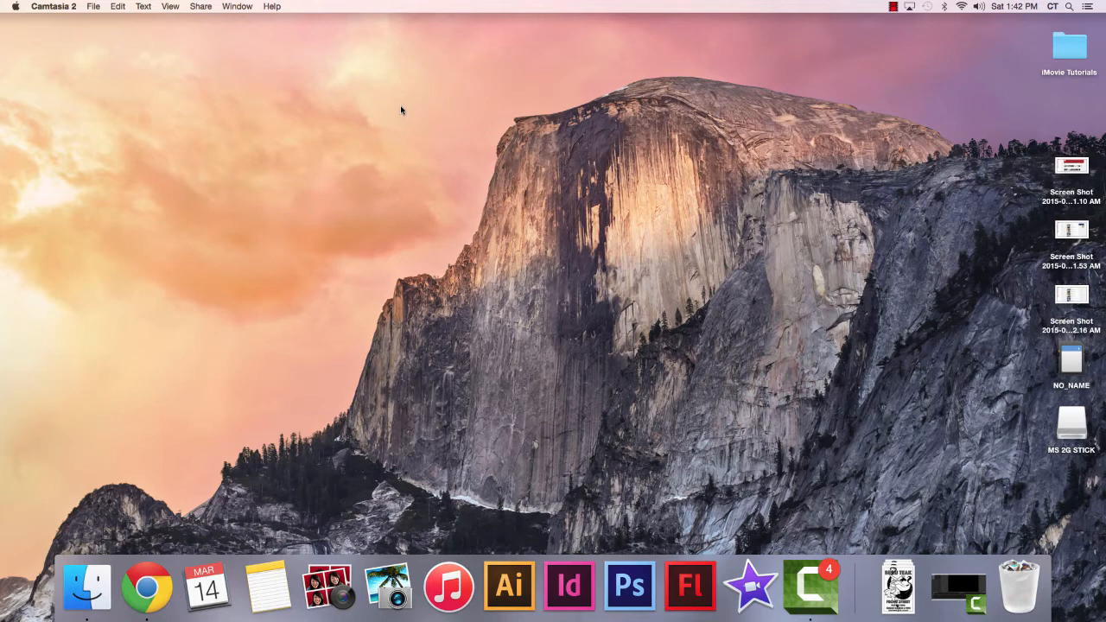
# Open Adobe Flash Professional CS6 and switch the workspace to Classic
pyautogui.click(696, 588)
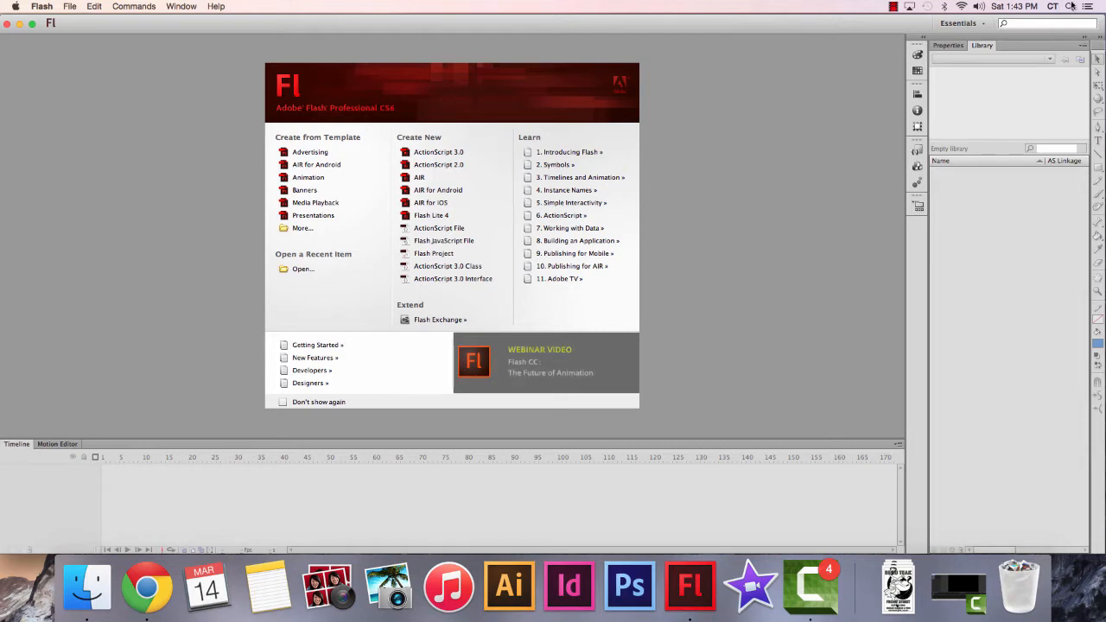
pyautogui.click(976, 24)
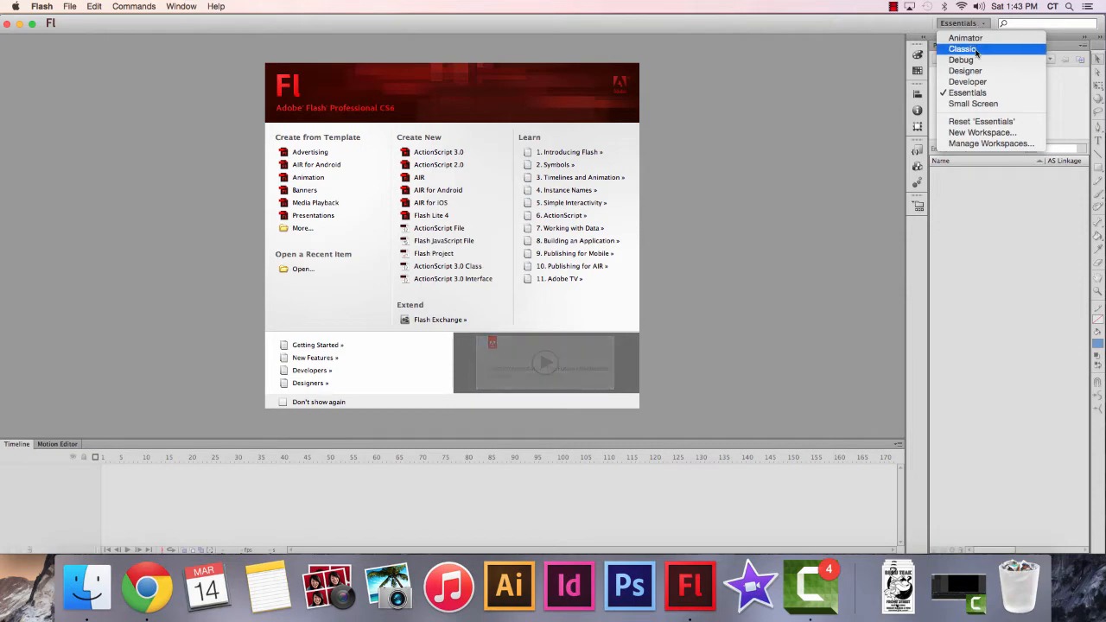
pyautogui.click(976, 50)
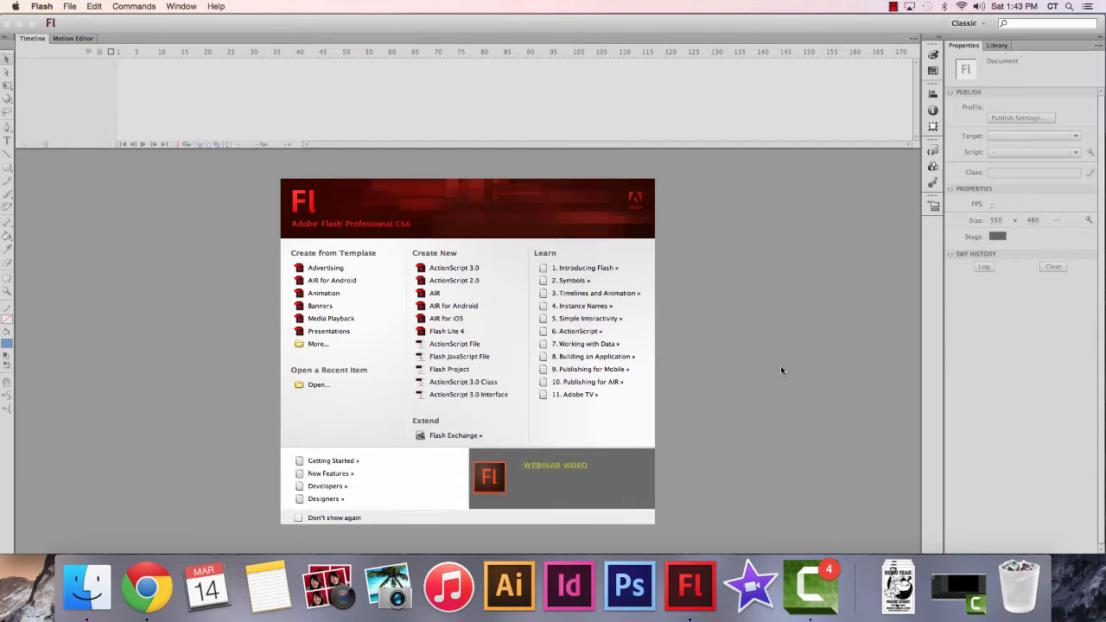
# Create an ActionScript 3.0 document and import the dancing-turkey clip-art dancers JPG from the ms031415flash folder onto the stage
pyautogui.click(450, 269)
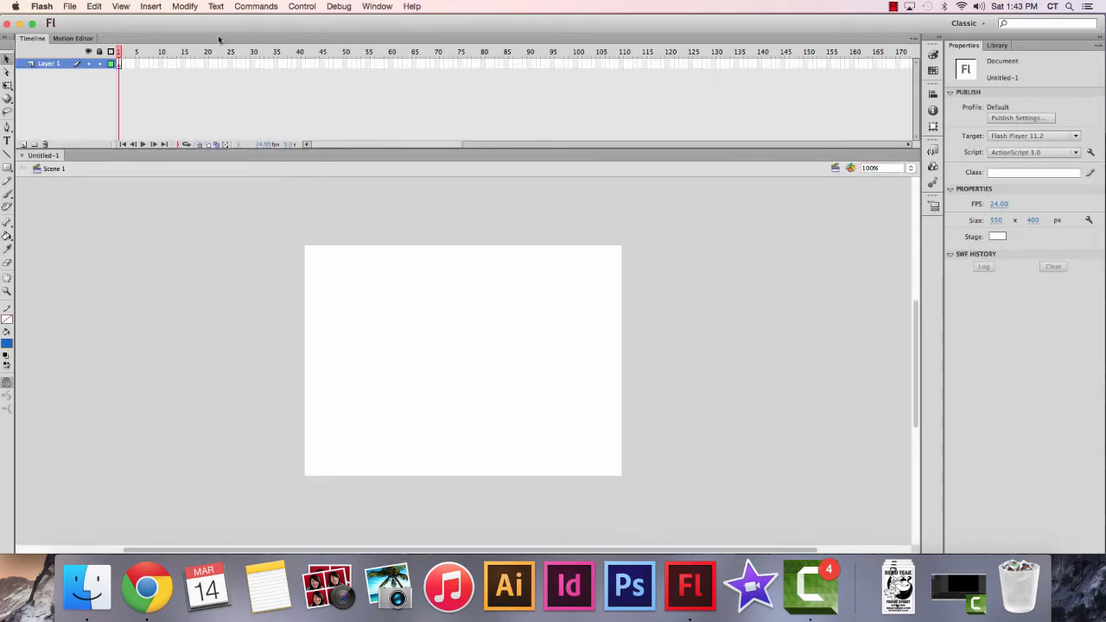
pyautogui.click(69, 6)
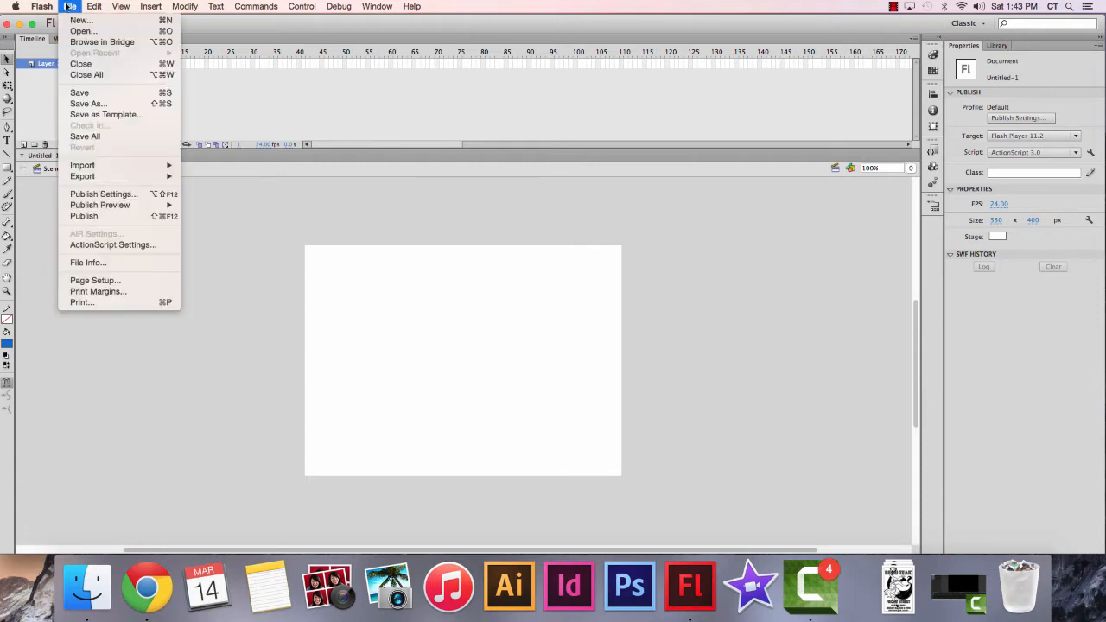
pyautogui.moveTo(91, 169)
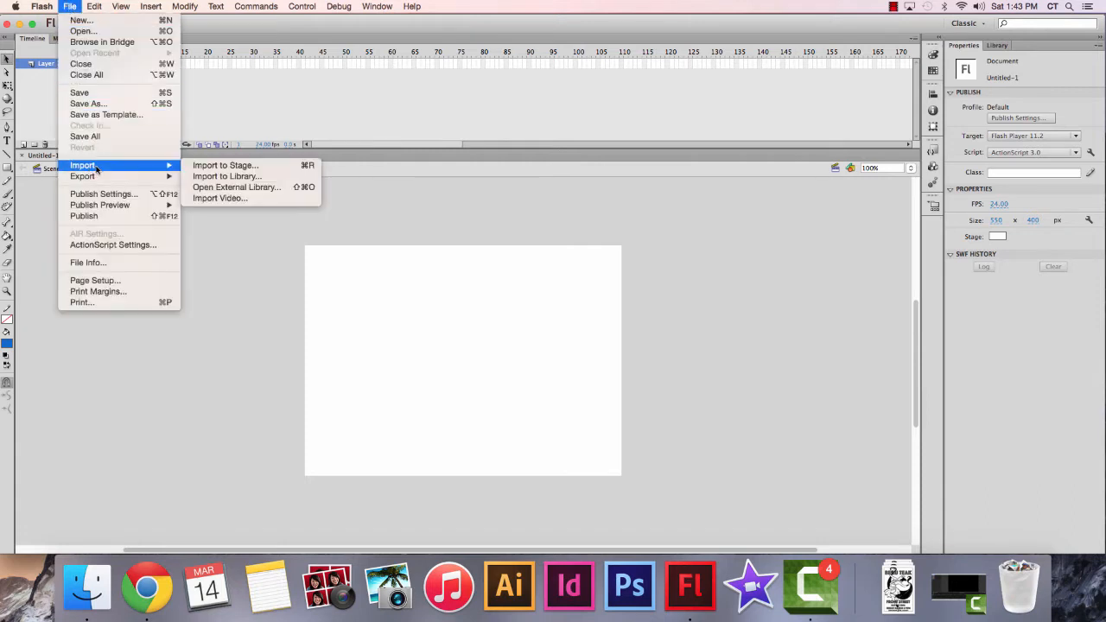
pyautogui.click(200, 167)
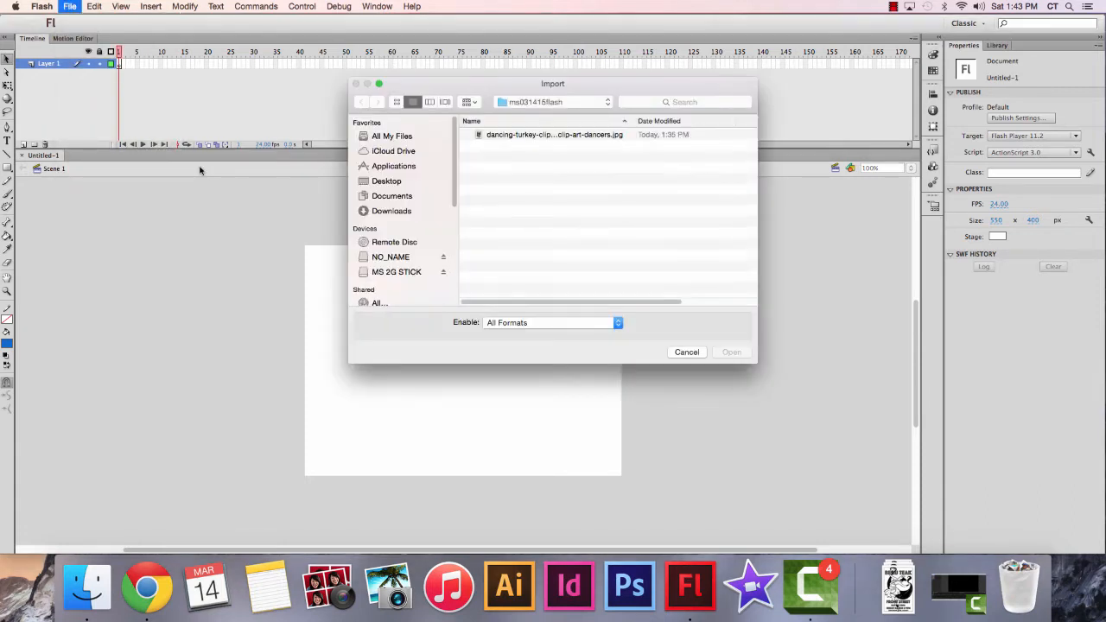
pyautogui.click(383, 197)
pyautogui.doubleClick(511, 222)
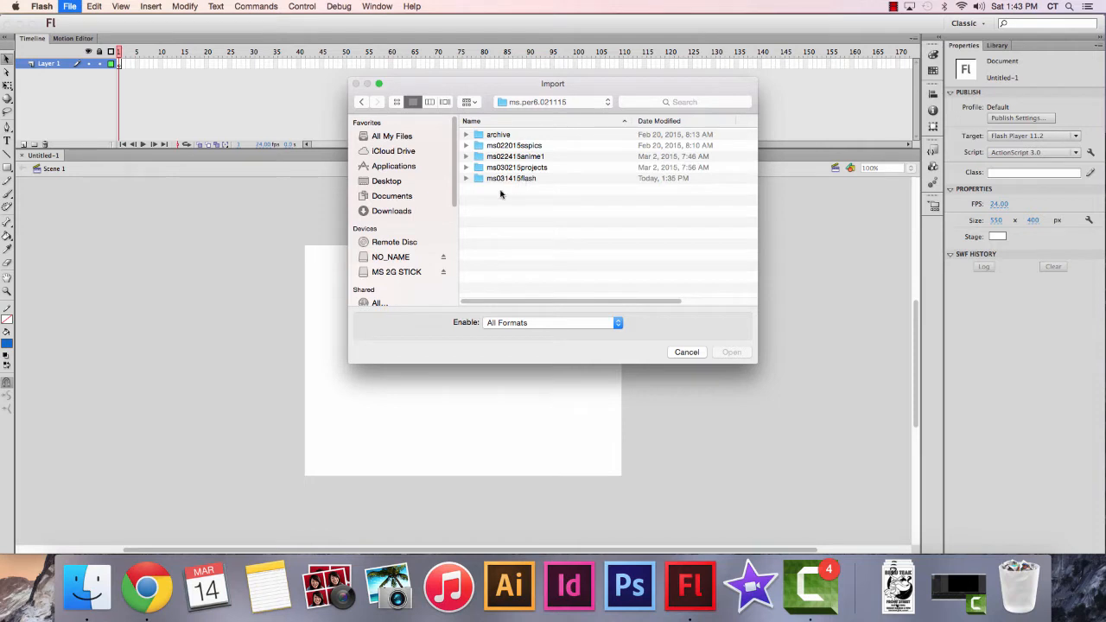
pyautogui.doubleClick(510, 180)
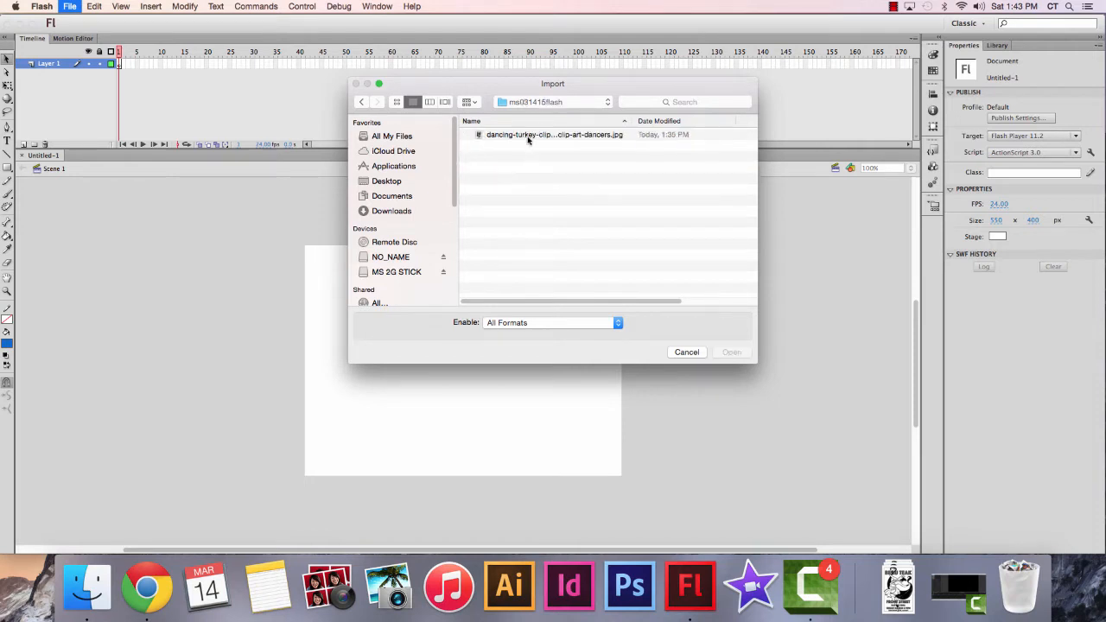
pyautogui.click(529, 137)
pyautogui.click(730, 353)
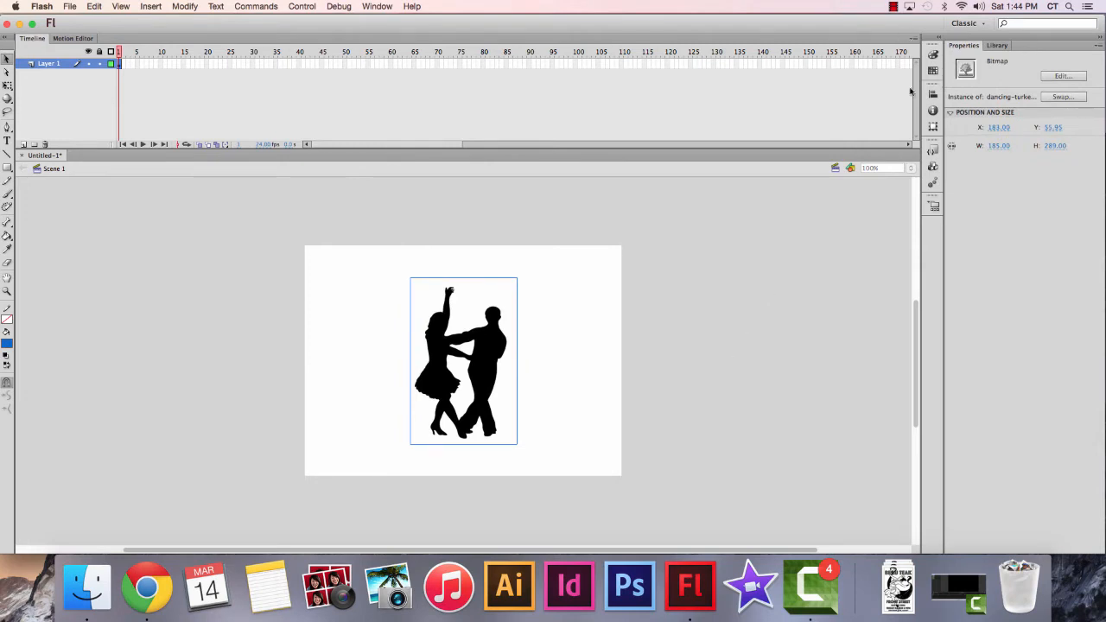
# Scale the imported dancers bitmap to 65% in both width and height
pyautogui.click(932, 127)
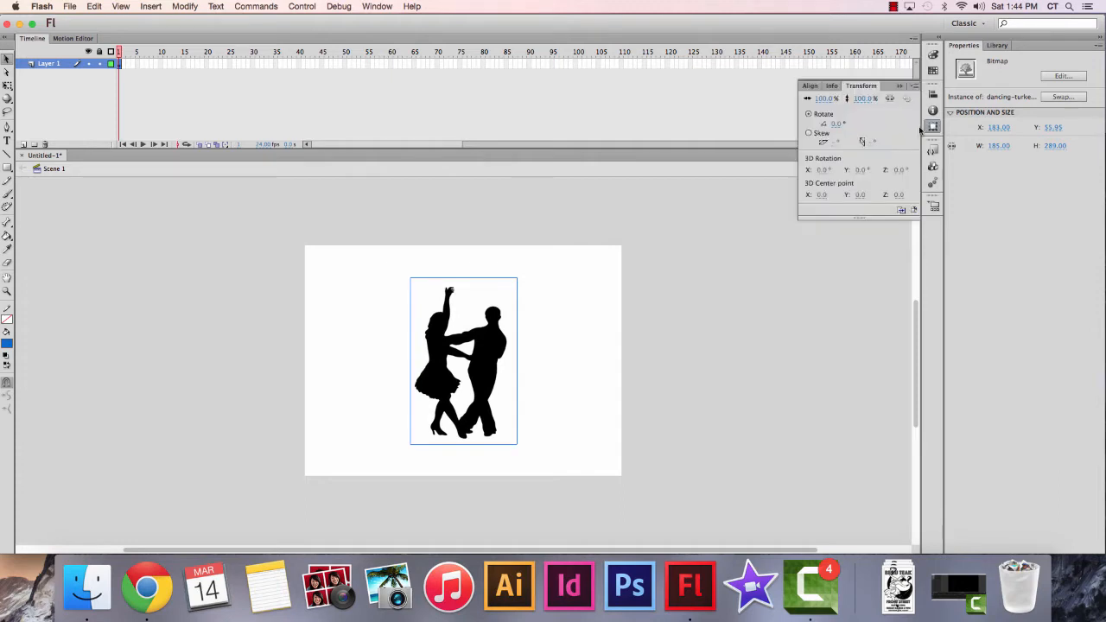
pyautogui.click(823, 98)
pyautogui.write('65')
pyautogui.click(861, 99)
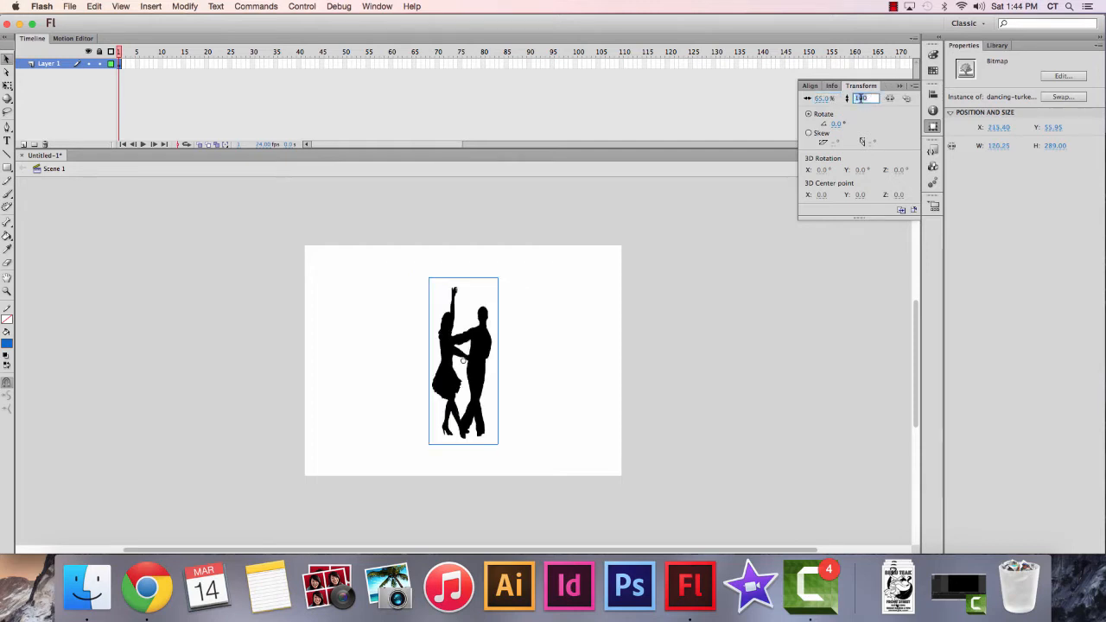
pyautogui.write('65')
pyautogui.press('Return')
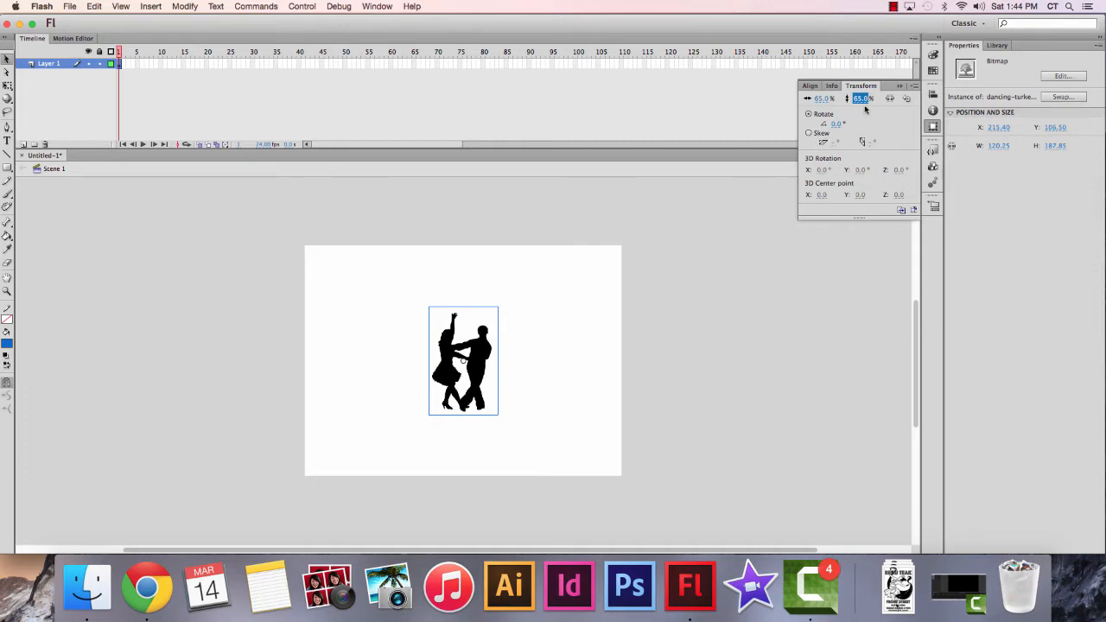
pyautogui.click(898, 88)
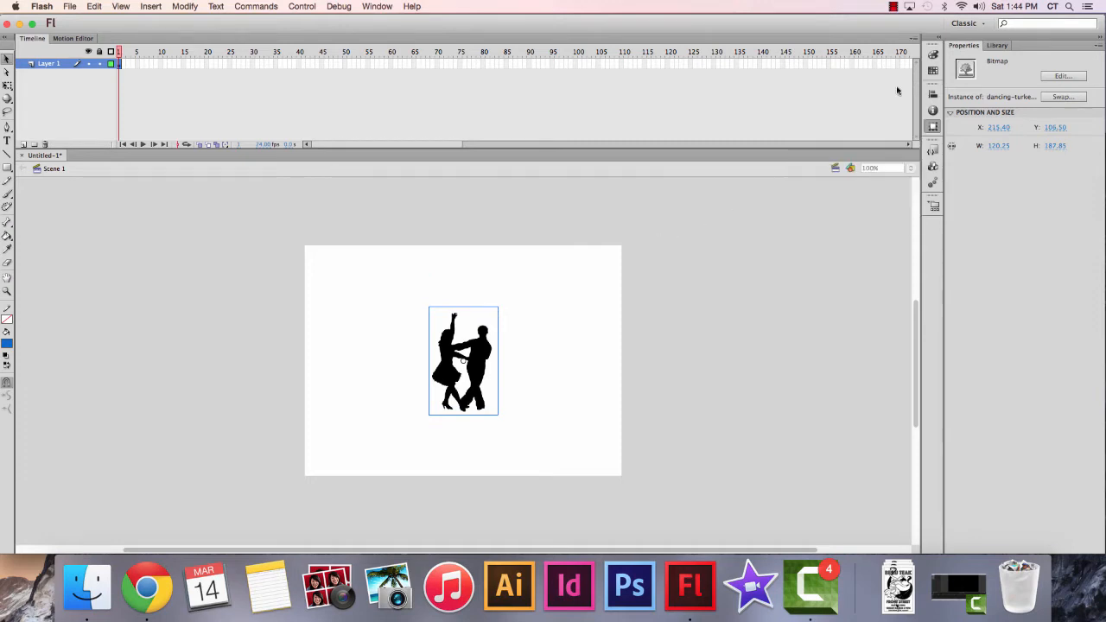
# Place the dancers bitmap in the stage's upper-left corner and convert it to a movie clip symbol named dancers
pyautogui.click(475, 350)
pyautogui.moveTo(479, 362); pyautogui.dragTo(358, 303)
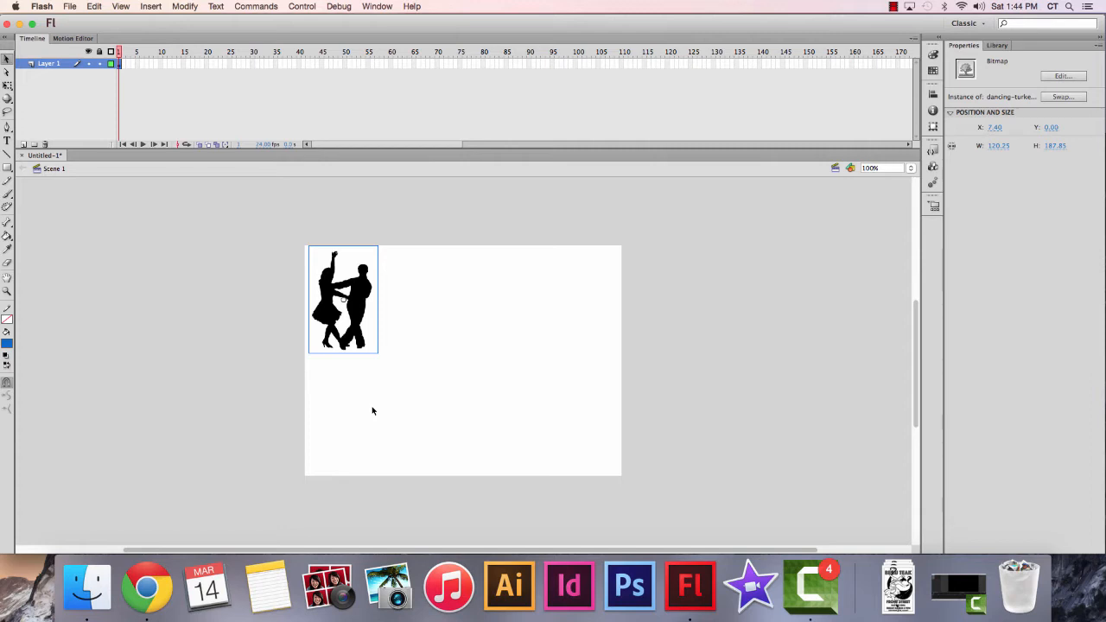
pyautogui.rightClick(356, 298)
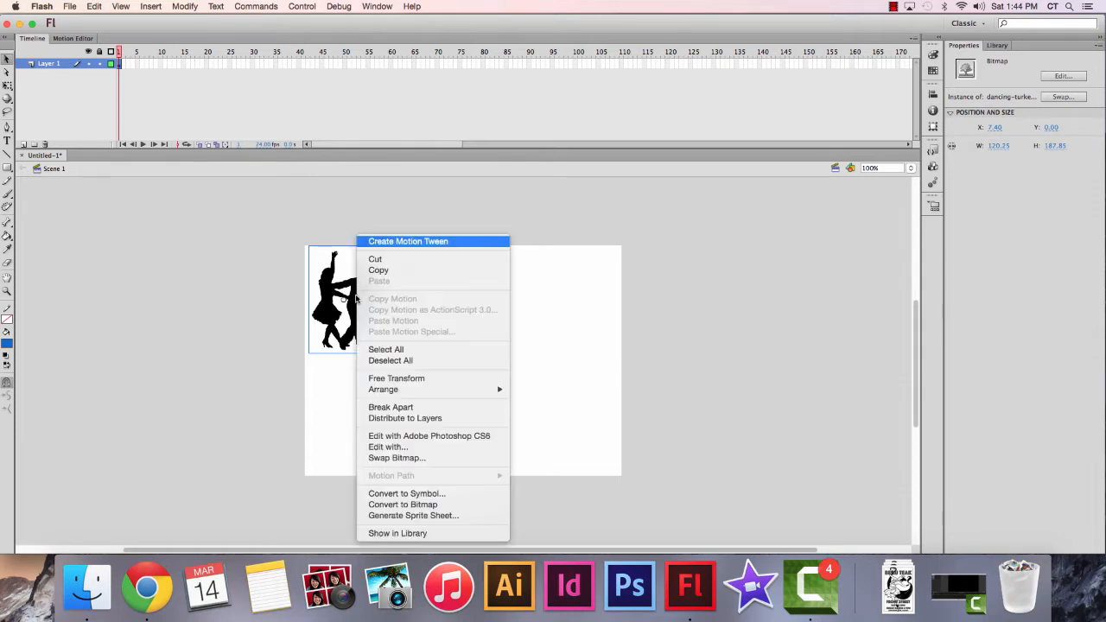
pyautogui.click(413, 496)
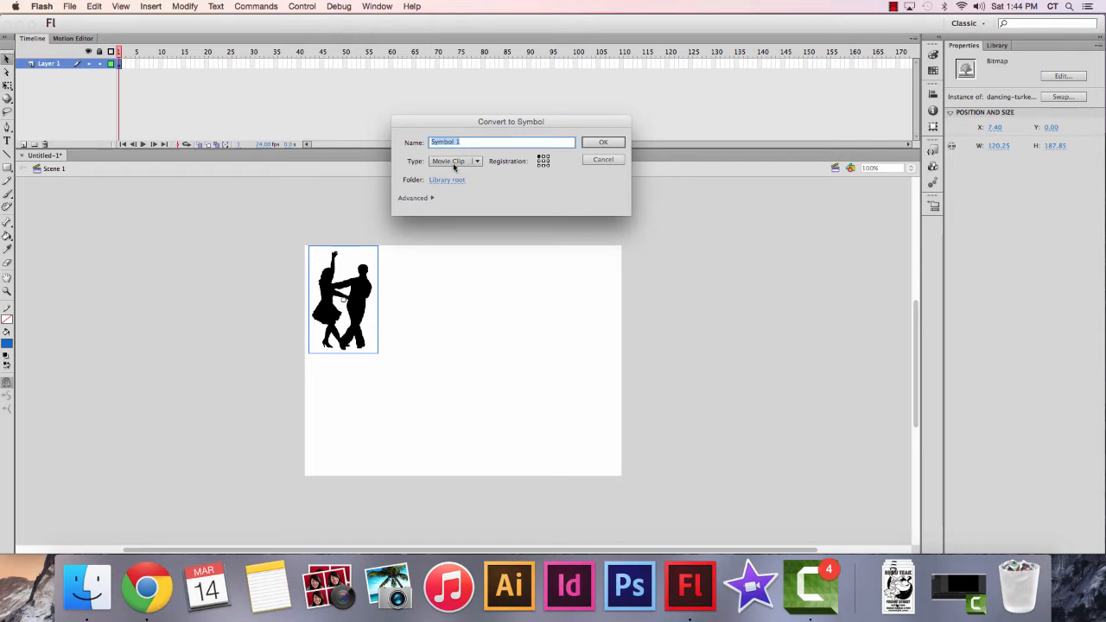
pyautogui.write('dancers')
pyautogui.click(612, 142)
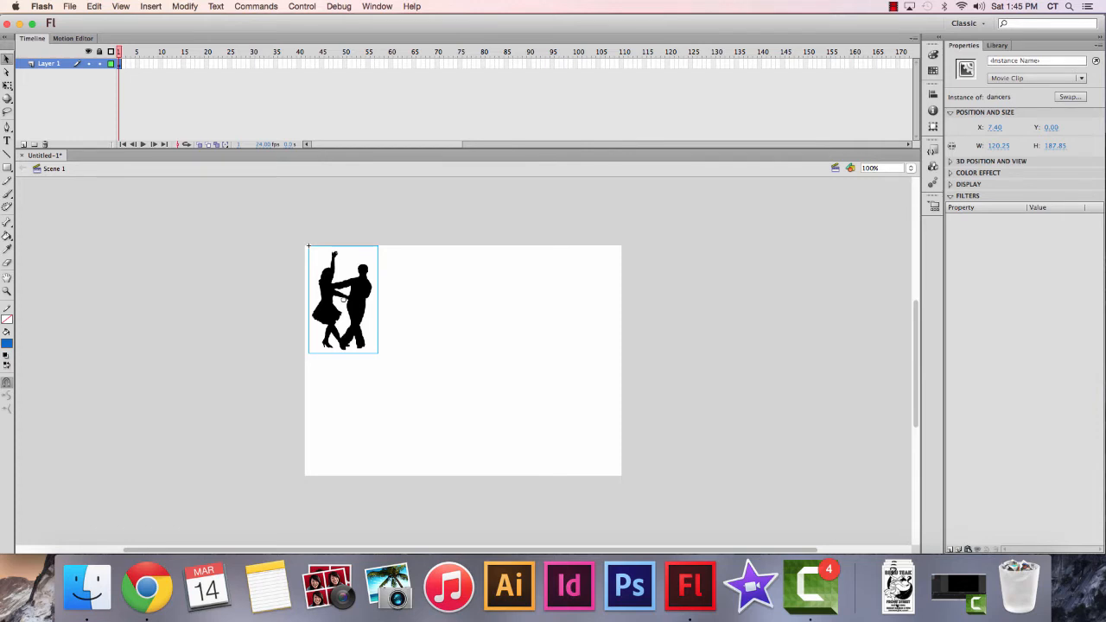
# Create a motion tween on Layer 1 lasting to frame 154, with the dancers ending in the stage's upper-right corner
pyautogui.click(47, 65)
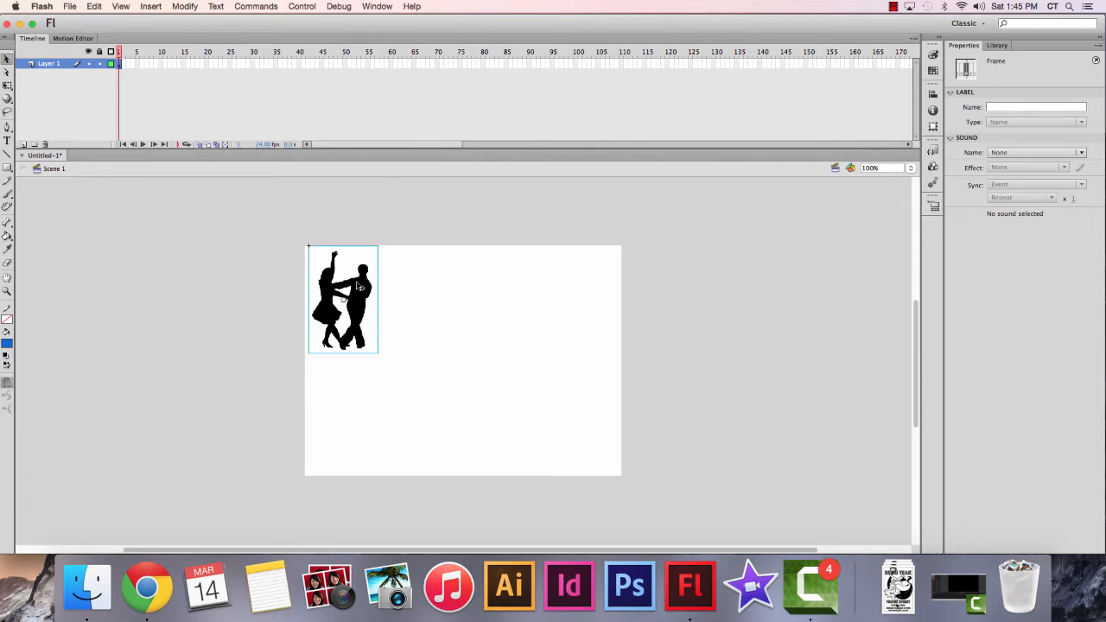
pyautogui.rightClick(121, 66)
pyautogui.click(148, 69)
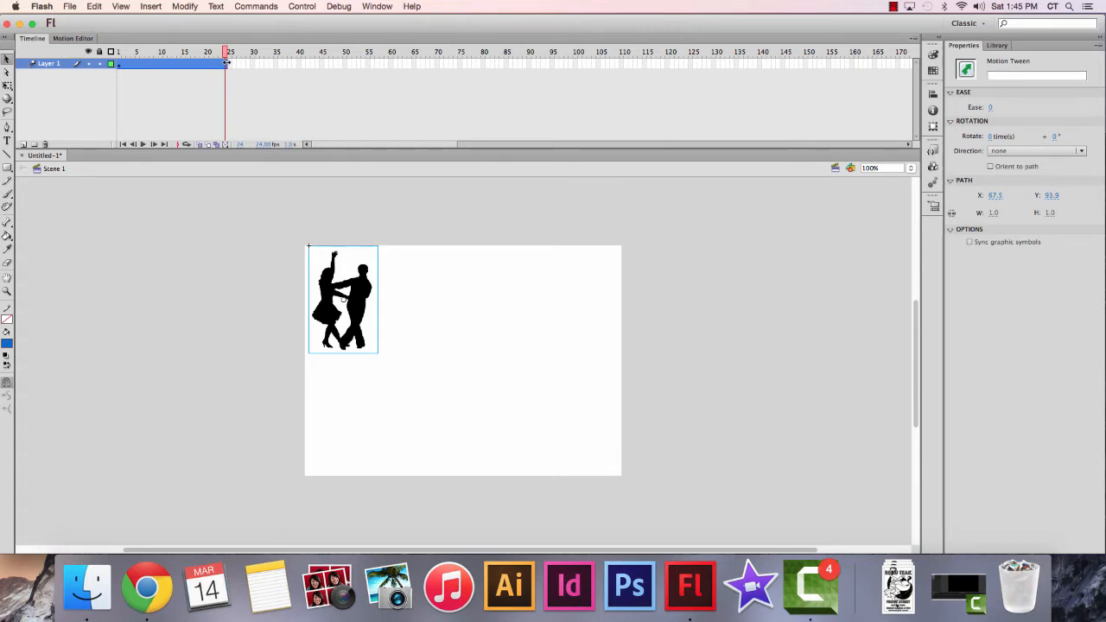
pyautogui.moveTo(227, 64); pyautogui.dragTo(823, 75)
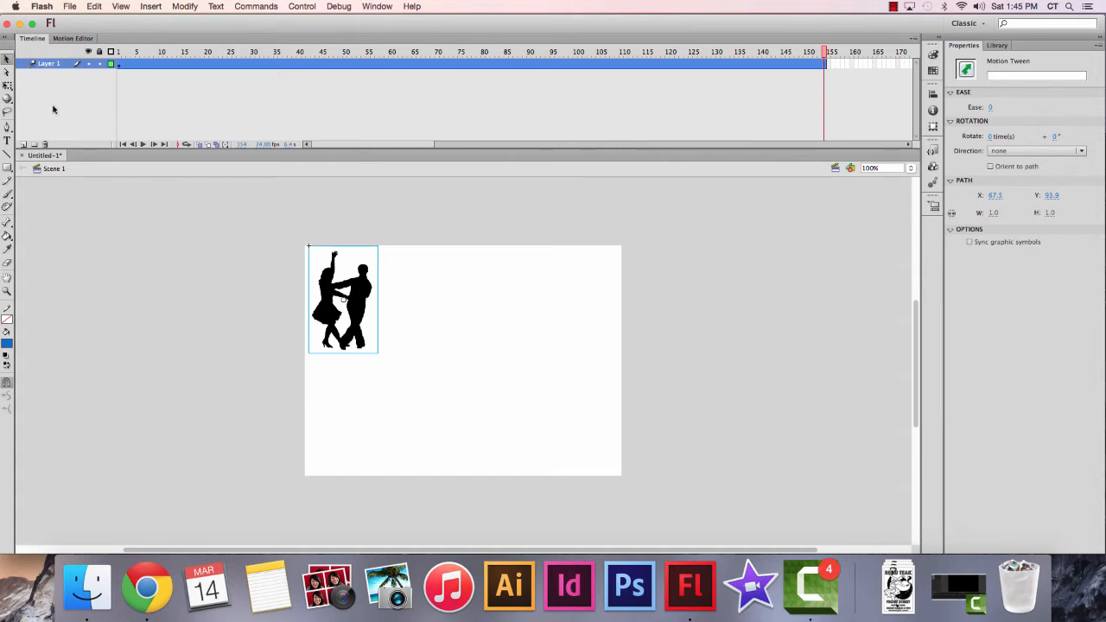
pyautogui.click(7, 61)
pyautogui.moveTo(357, 298); pyautogui.dragTo(599, 299)
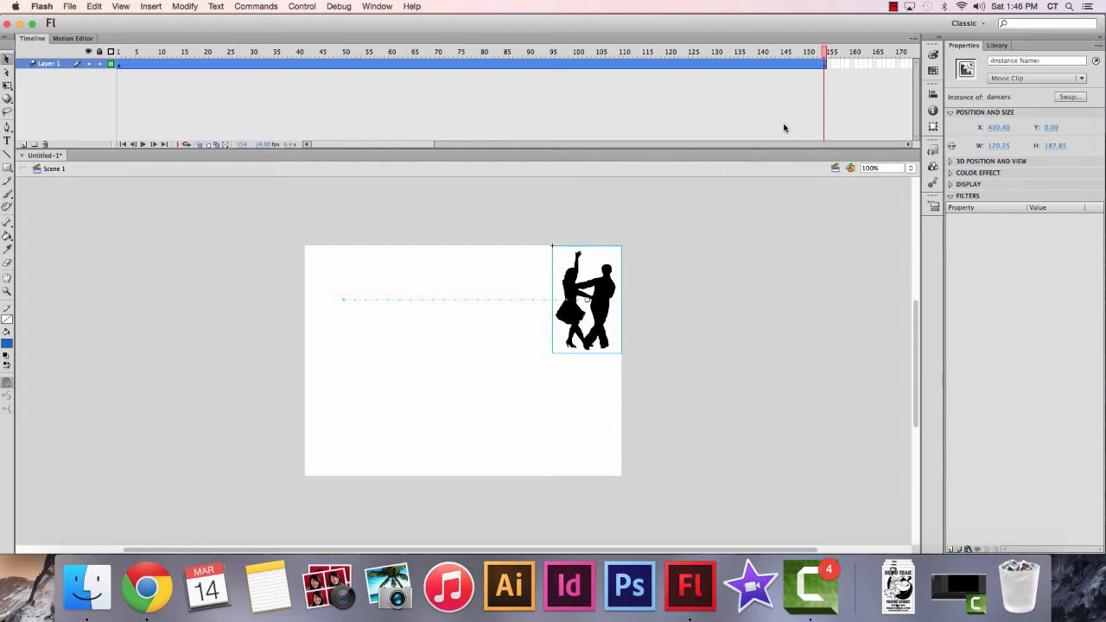
# At frame 15, move the dancers down to the stage's lower-left area and enlarge them to about 220 × 300 px
pyautogui.click(184, 64)
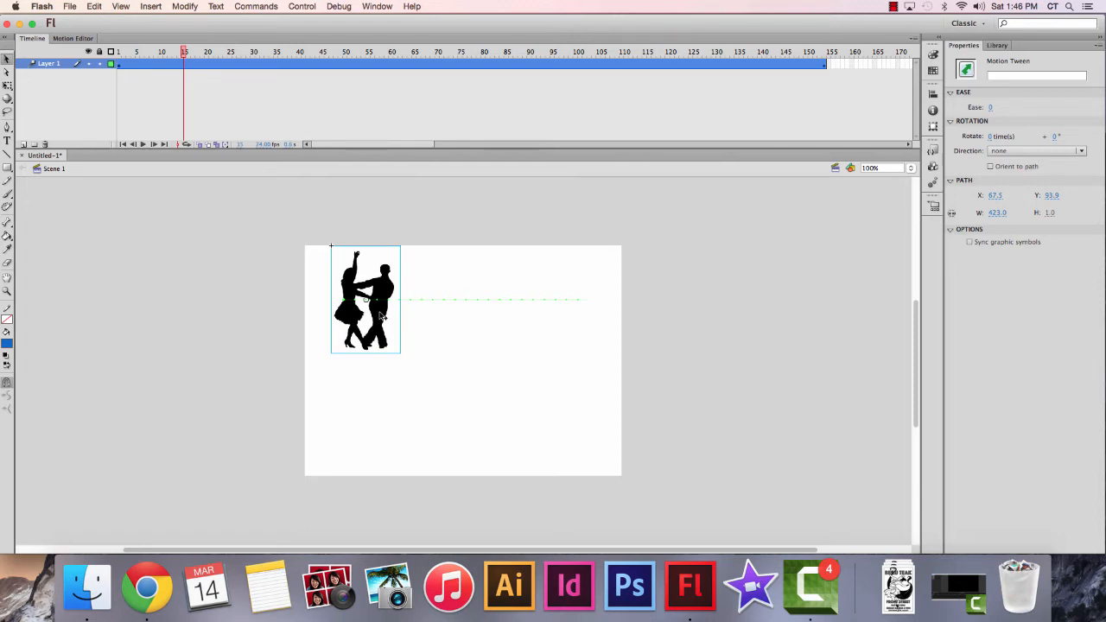
pyautogui.moveTo(381, 317); pyautogui.dragTo(400, 432)
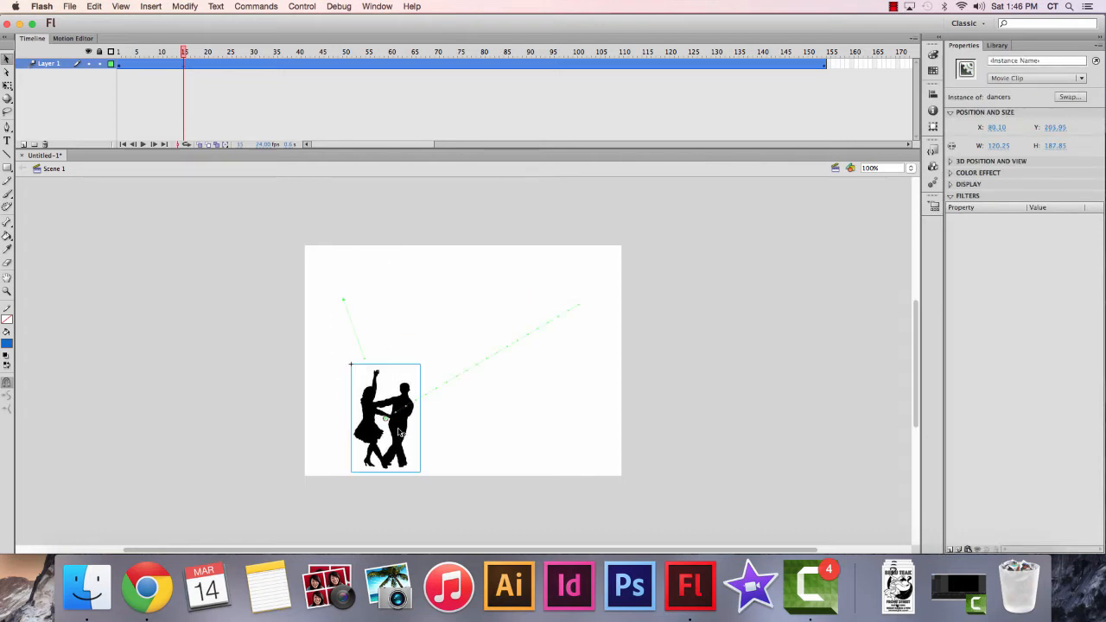
pyautogui.click(7, 86)
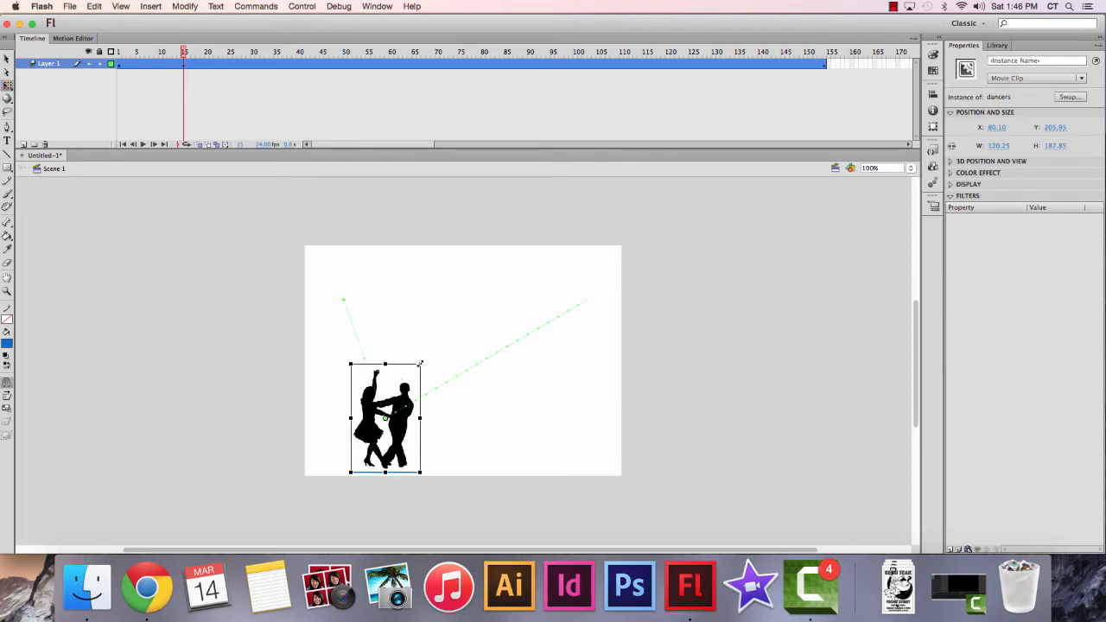
pyautogui.moveTo(420, 364); pyautogui.dragTo(448, 332)
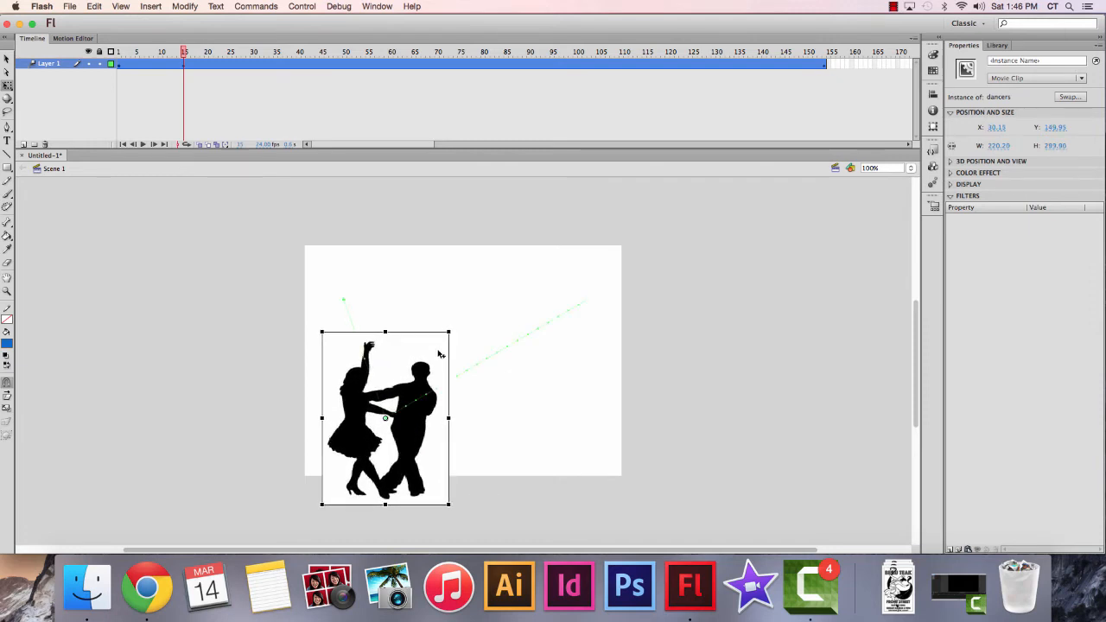
# At frame 30, move the dancers up to the stage's upper edge and shrink them to about 108 × 120 px
pyautogui.click(256, 66)
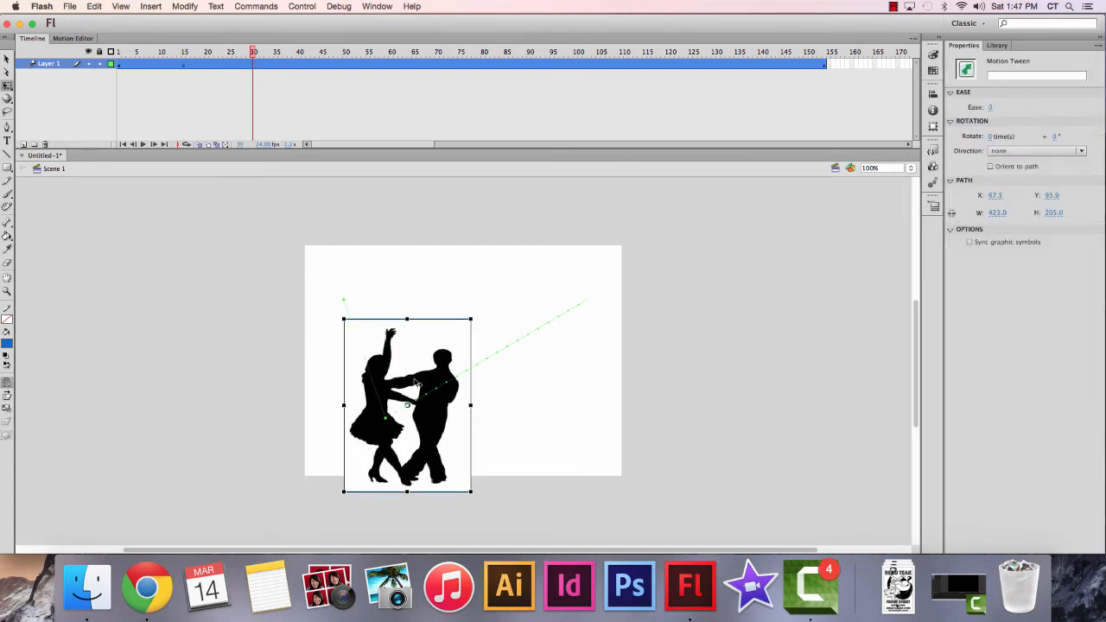
pyautogui.moveTo(416, 378); pyautogui.dragTo(431, 273)
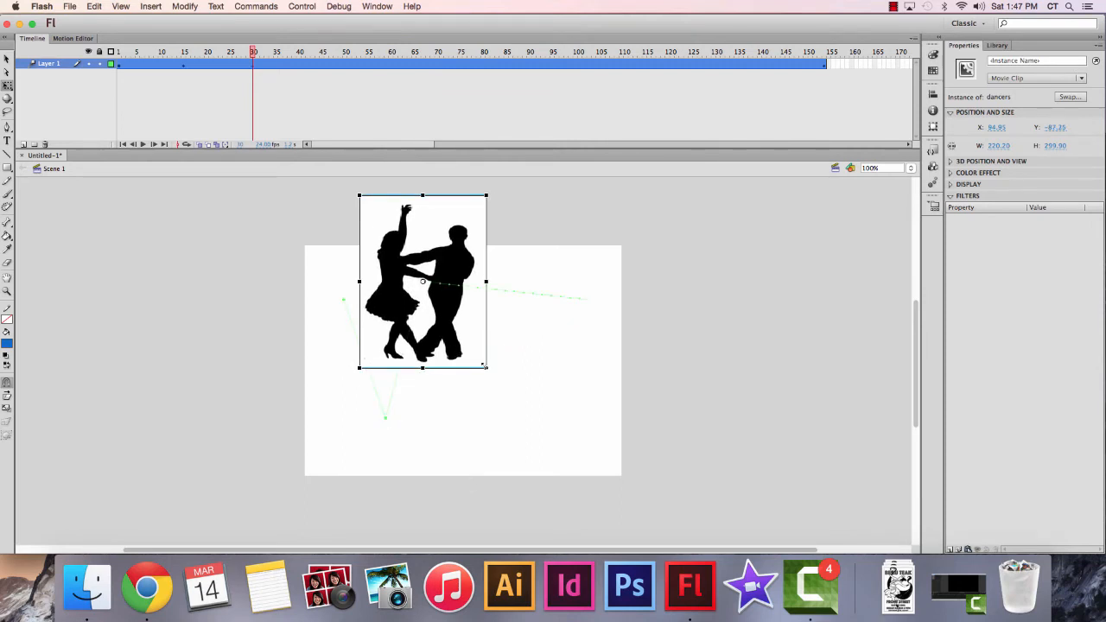
pyautogui.moveTo(486, 368); pyautogui.dragTo(454, 317)
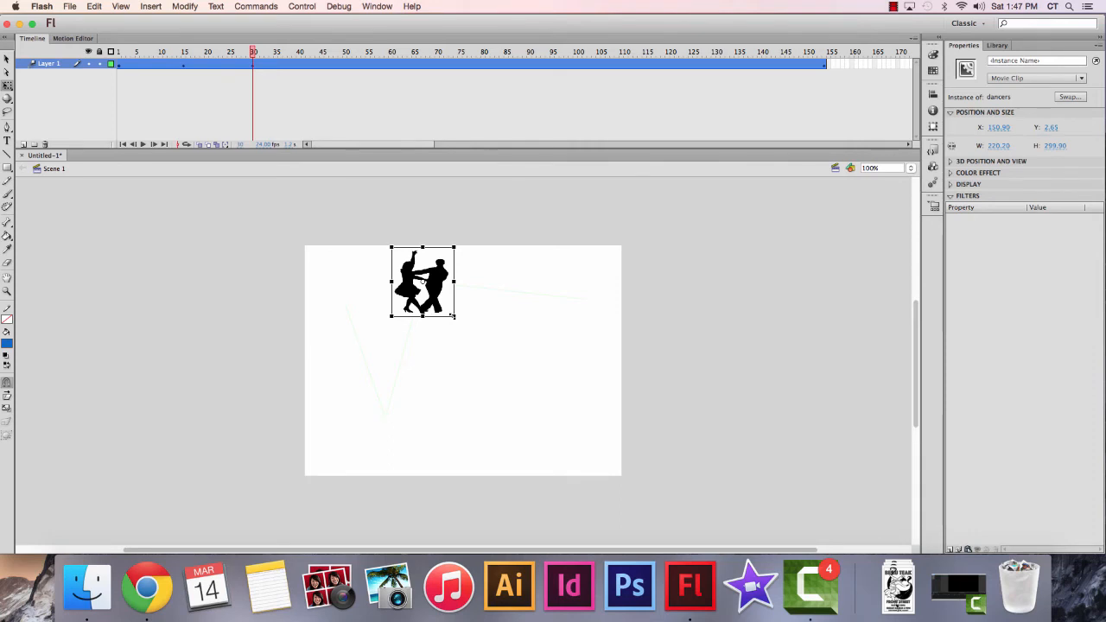
# At frame 45, move the dancers down to the stage's lower middle and enlarge them to about 220 × 282 px
pyautogui.click(323, 68)
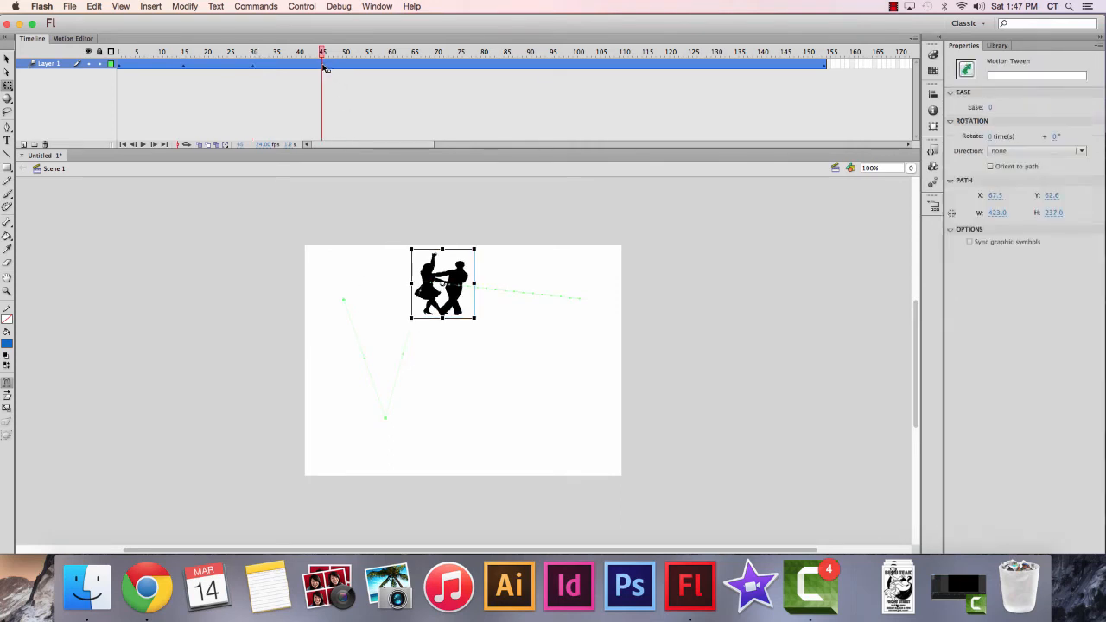
pyautogui.moveTo(451, 299); pyautogui.dragTo(462, 404)
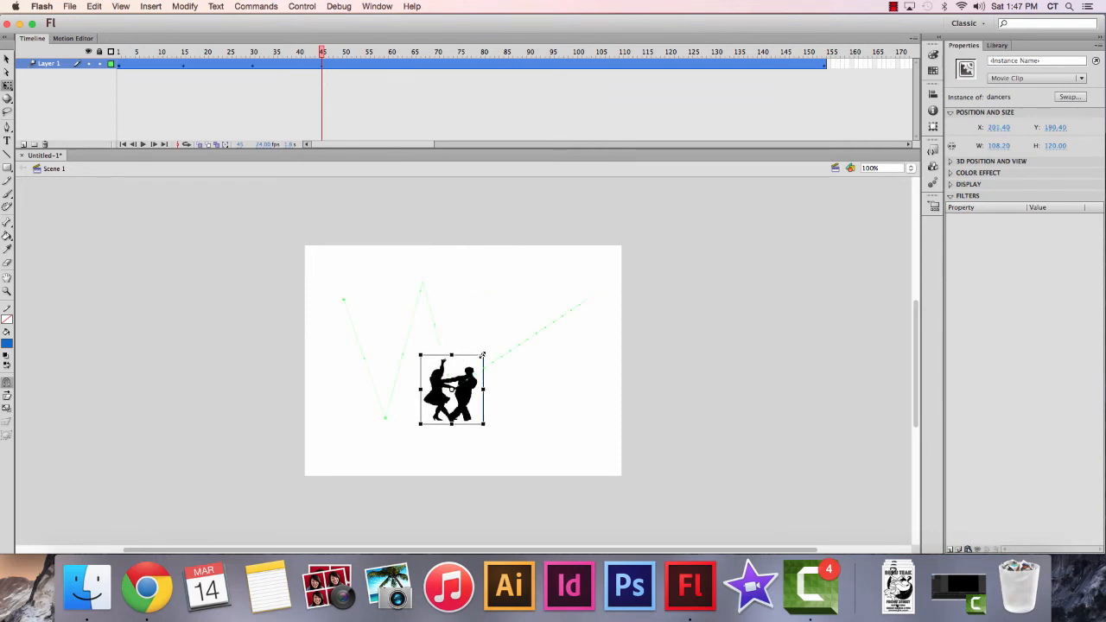
pyautogui.moveTo(482, 355); pyautogui.dragTo(516, 308)
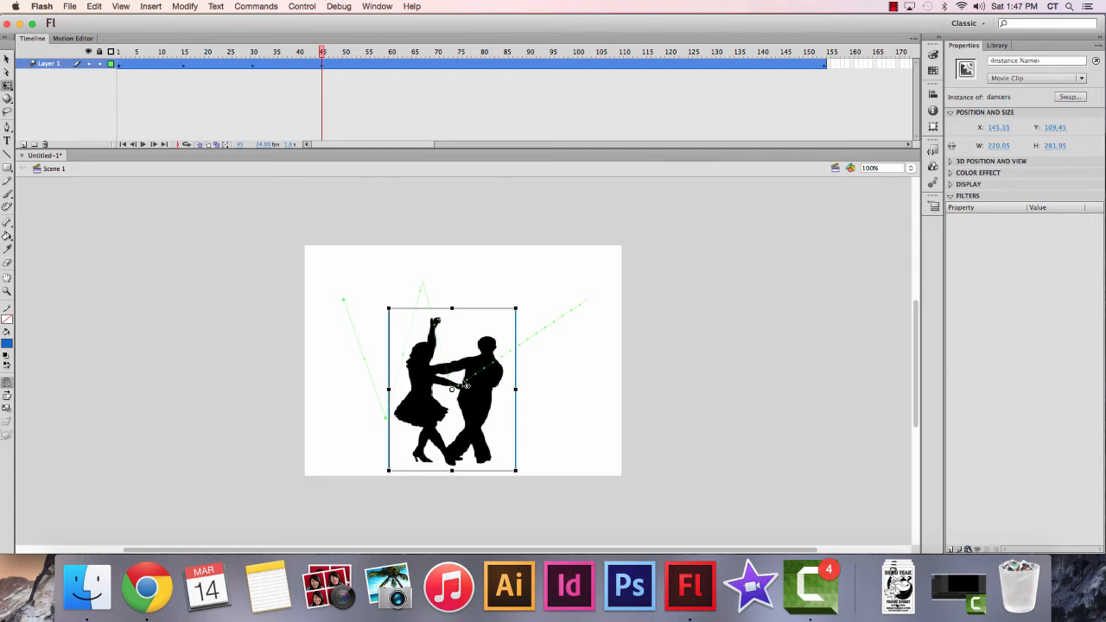
# At frame 60, move the dancers up to the stage's upper edge and shrink them to about 115 × 140 px
pyautogui.click(391, 65)
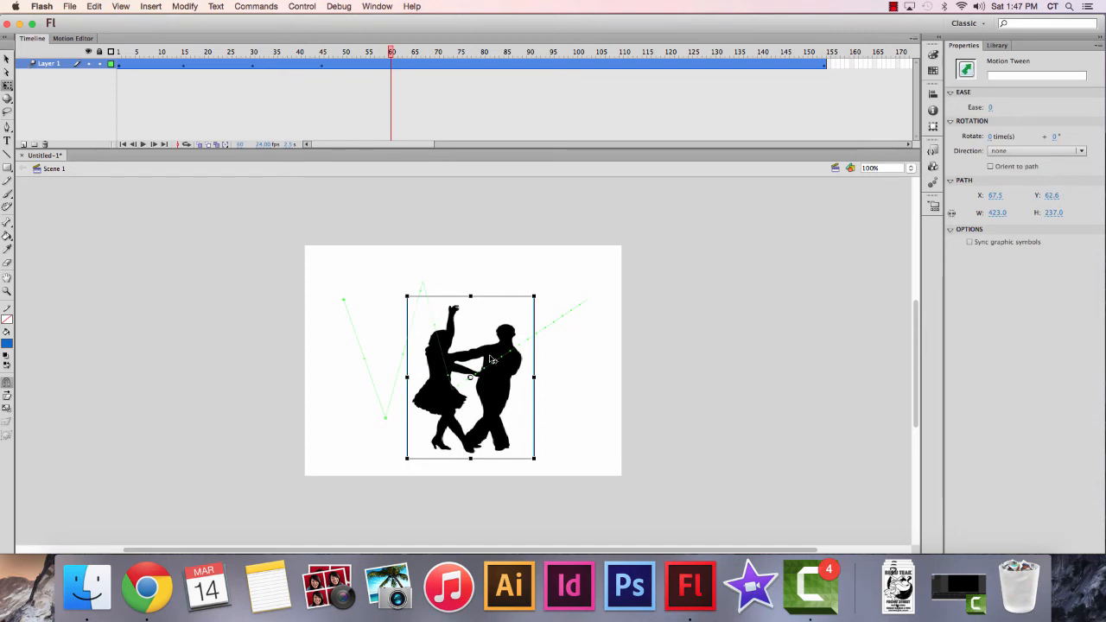
pyautogui.moveTo(490, 359); pyautogui.dragTo(515, 262)
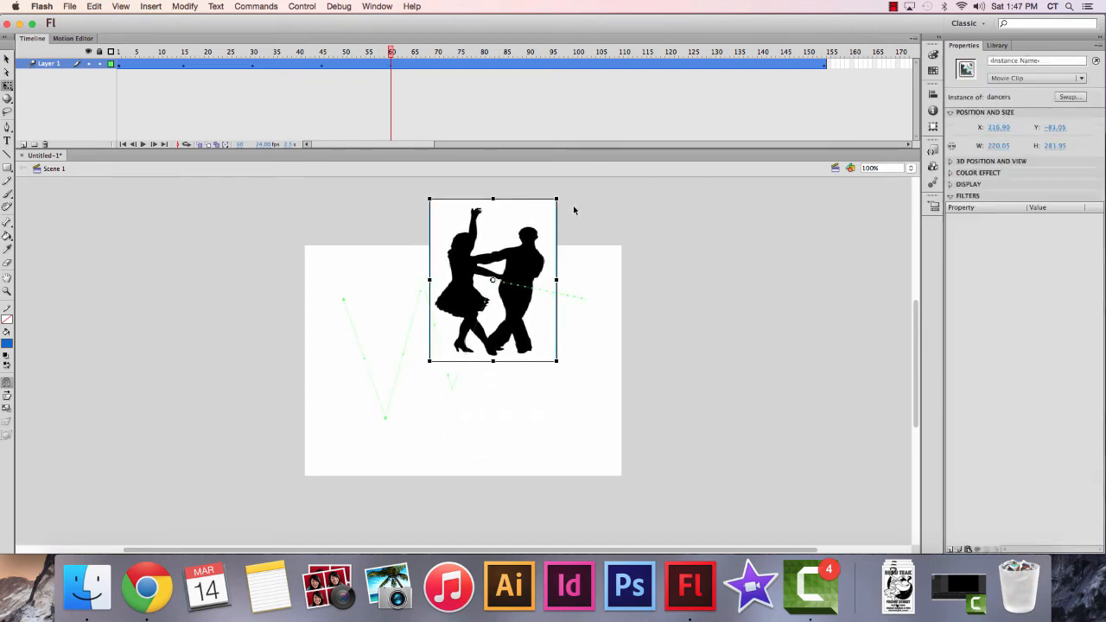
pyautogui.moveTo(555, 199); pyautogui.dragTo(525, 239)
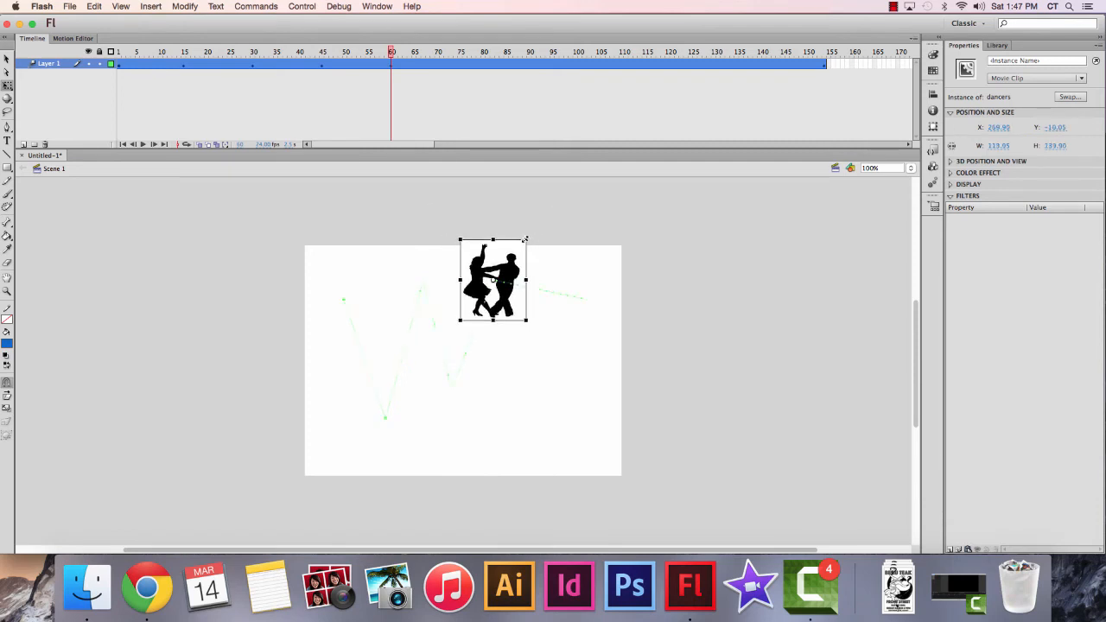
# At frame 75, move the dancers down to the stage's lower part, right of centre, and enlarge them to about 214 × 269 px
pyautogui.click(464, 65)
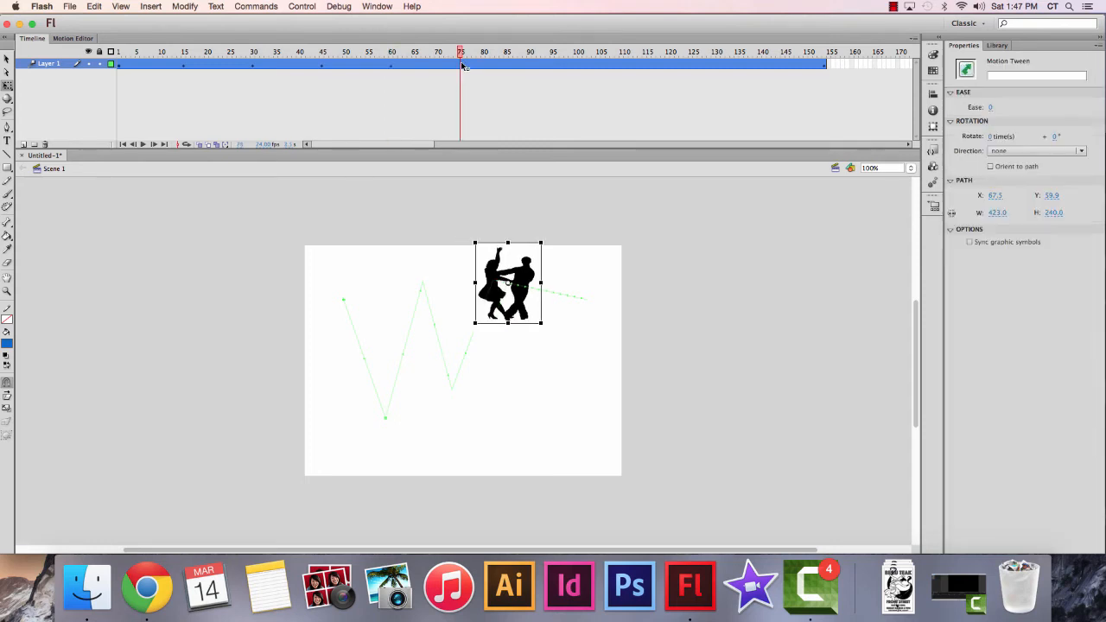
pyautogui.click(518, 304)
pyautogui.moveTo(518, 305); pyautogui.dragTo(529, 419)
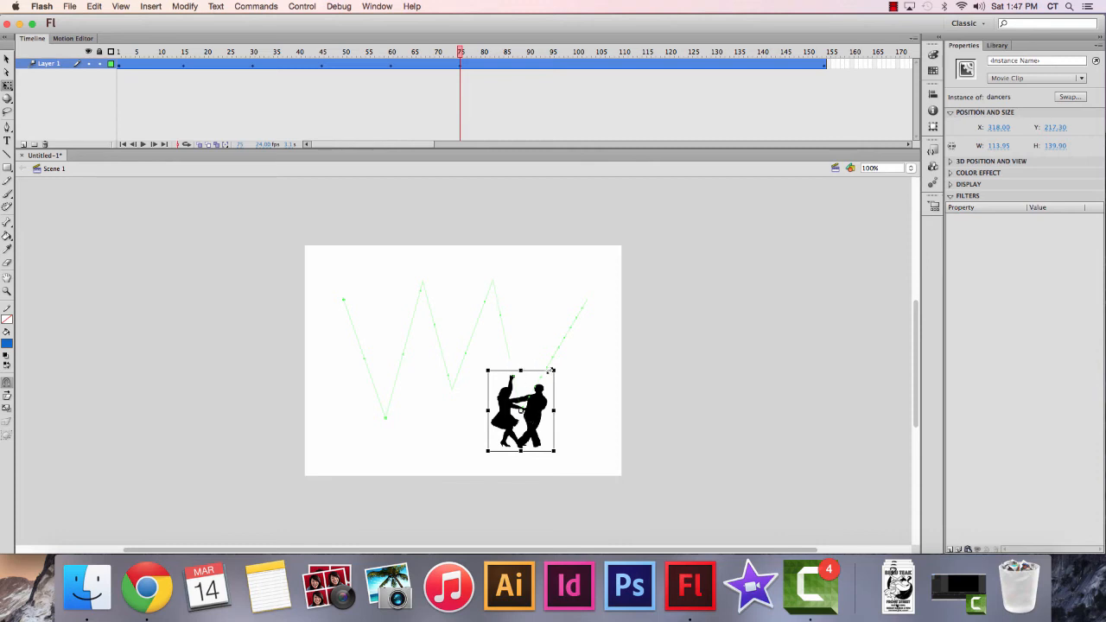
pyautogui.moveTo(555, 370); pyautogui.dragTo(583, 331)
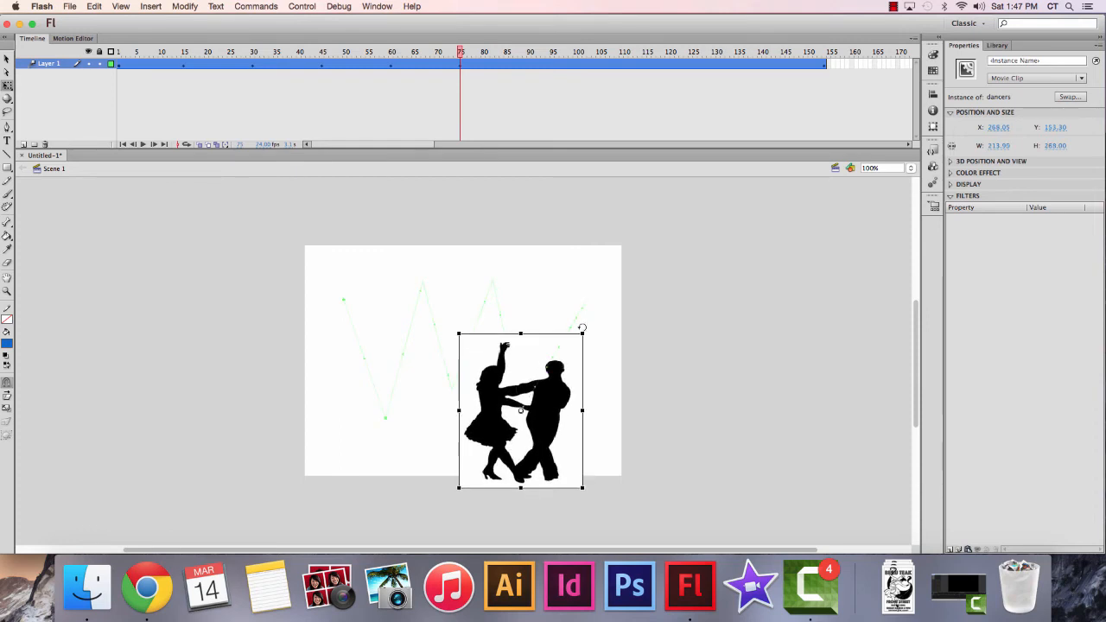
# At frame 91, move the dancers to the stage's upper-left corner and shrink them to about 106 × 130 px
pyautogui.click(532, 67)
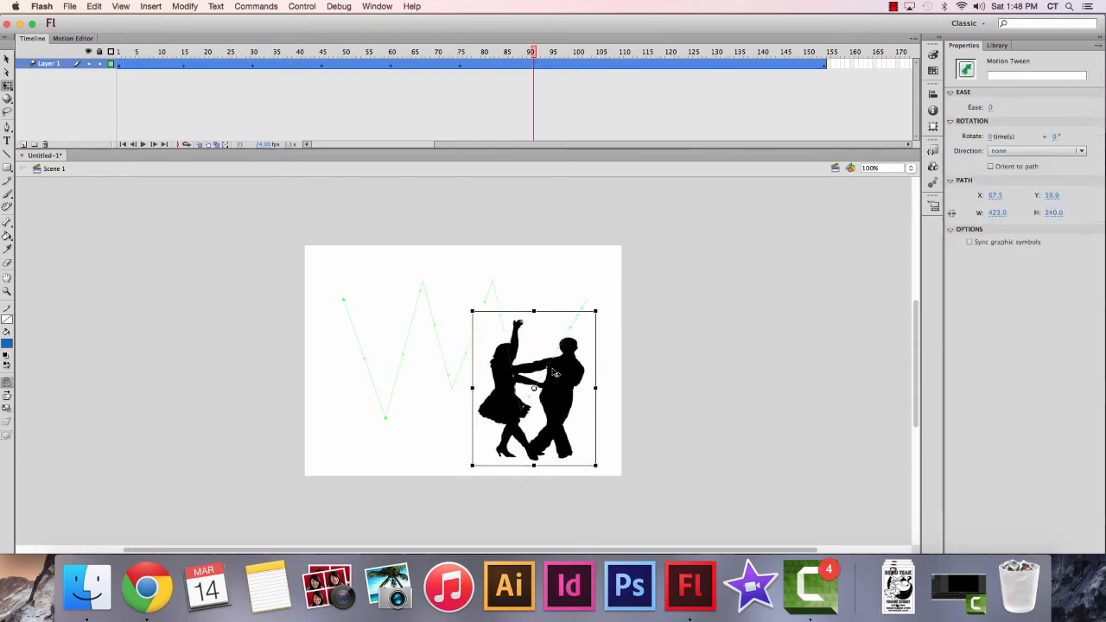
pyautogui.moveTo(555, 374); pyautogui.dragTo(377, 278)
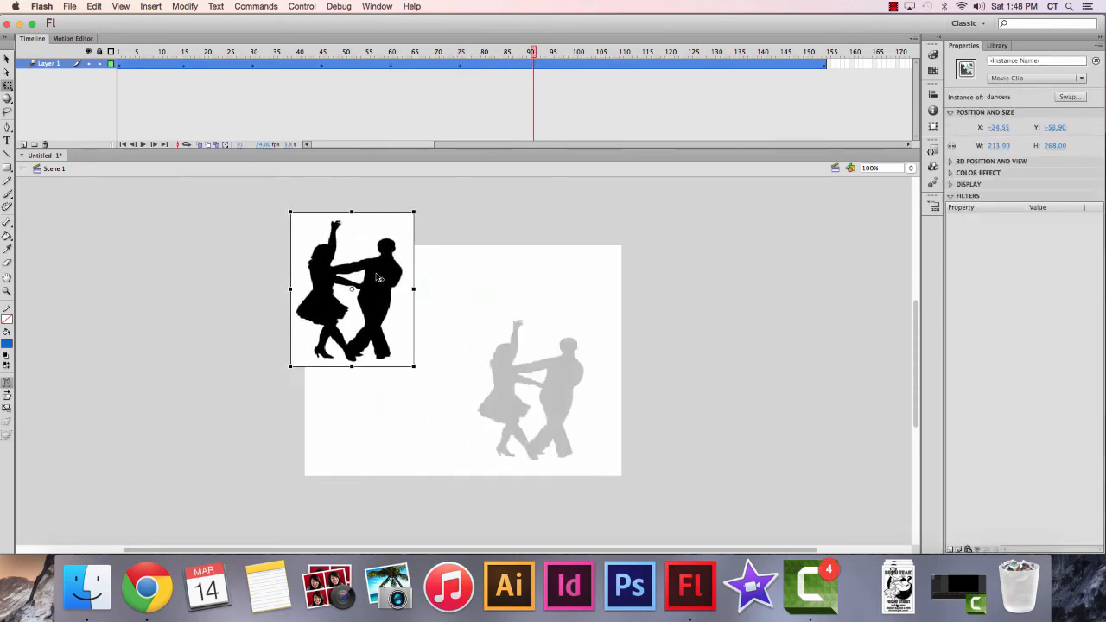
pyautogui.moveTo(415, 368); pyautogui.dragTo(384, 324)
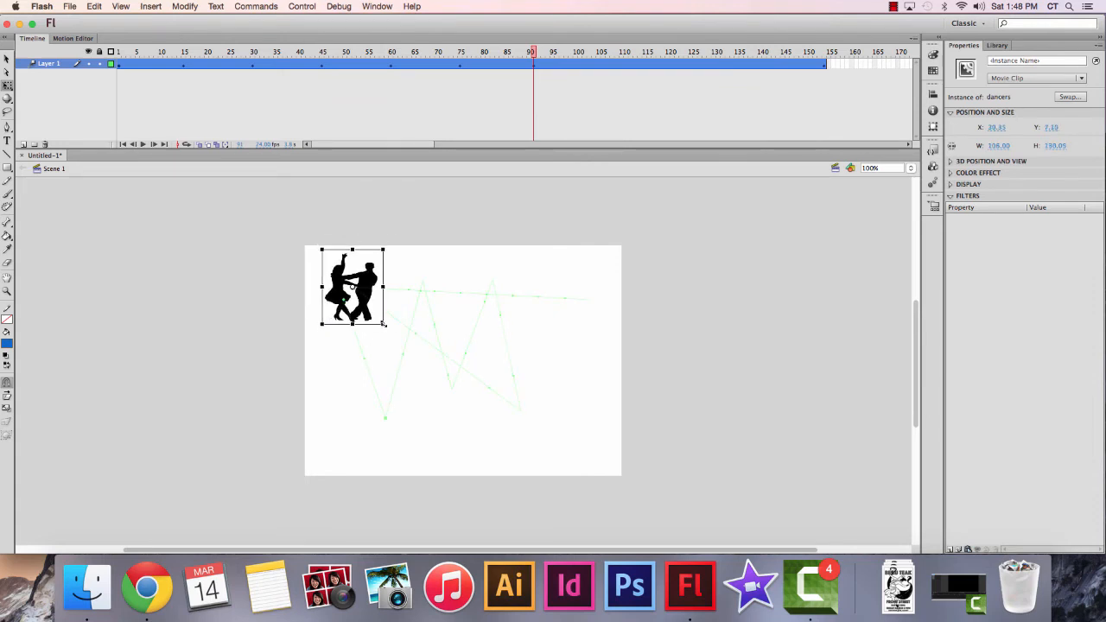
# At frame 106, move the dancers to the stage's lower-right area and enlarge them to about 266 × 288 px
pyautogui.click(604, 65)
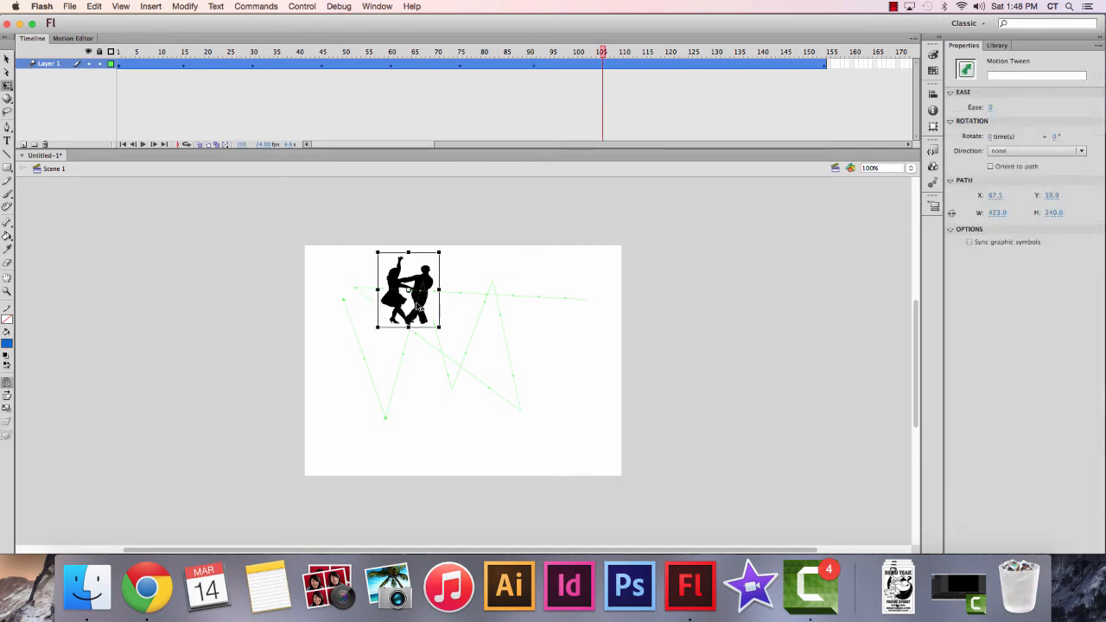
pyautogui.moveTo(419, 308)
pyautogui.mouseDown()
pyautogui.moveTo(519, 401)
pyautogui.moveTo(405, 300)
pyautogui.mouseUp()
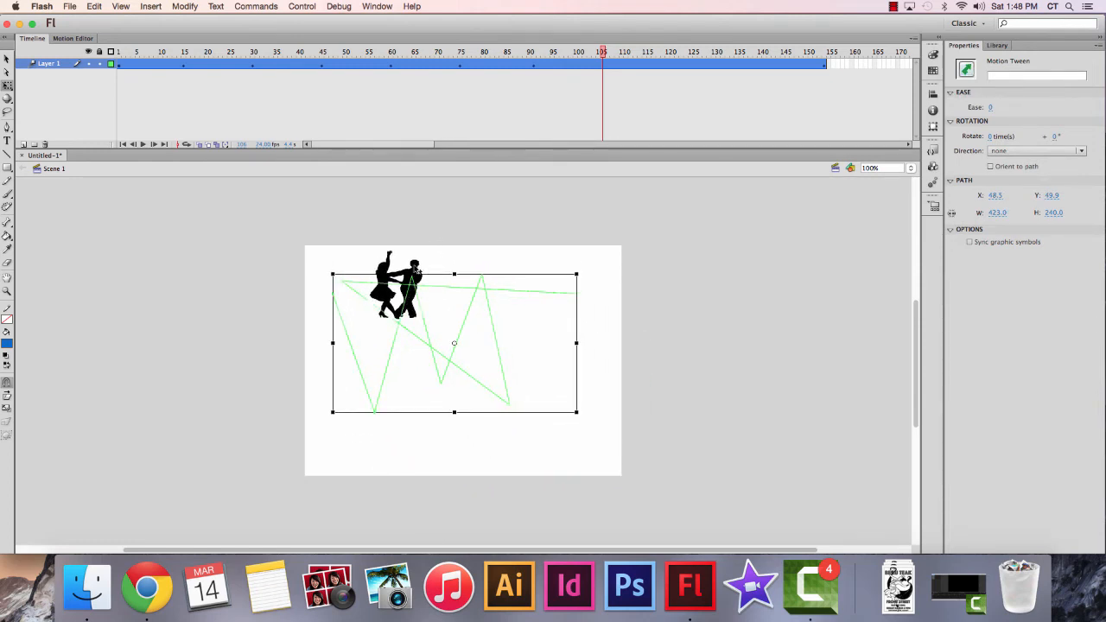
pyautogui.click(417, 268)
pyautogui.moveTo(413, 303); pyautogui.dragTo(598, 443)
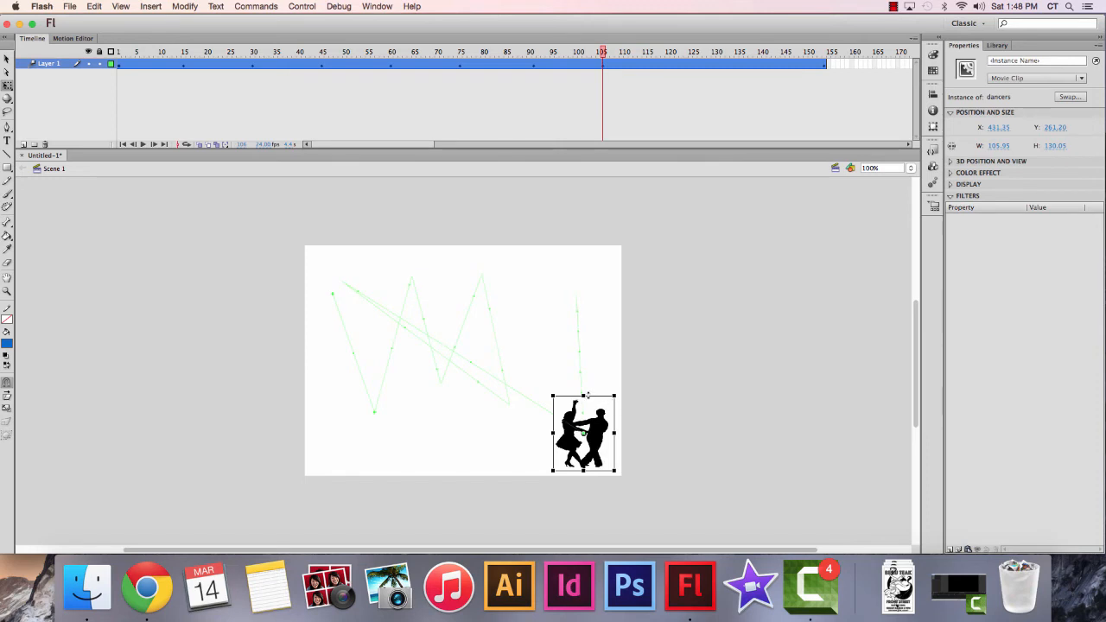
pyautogui.moveTo(553, 396); pyautogui.dragTo(507, 351)
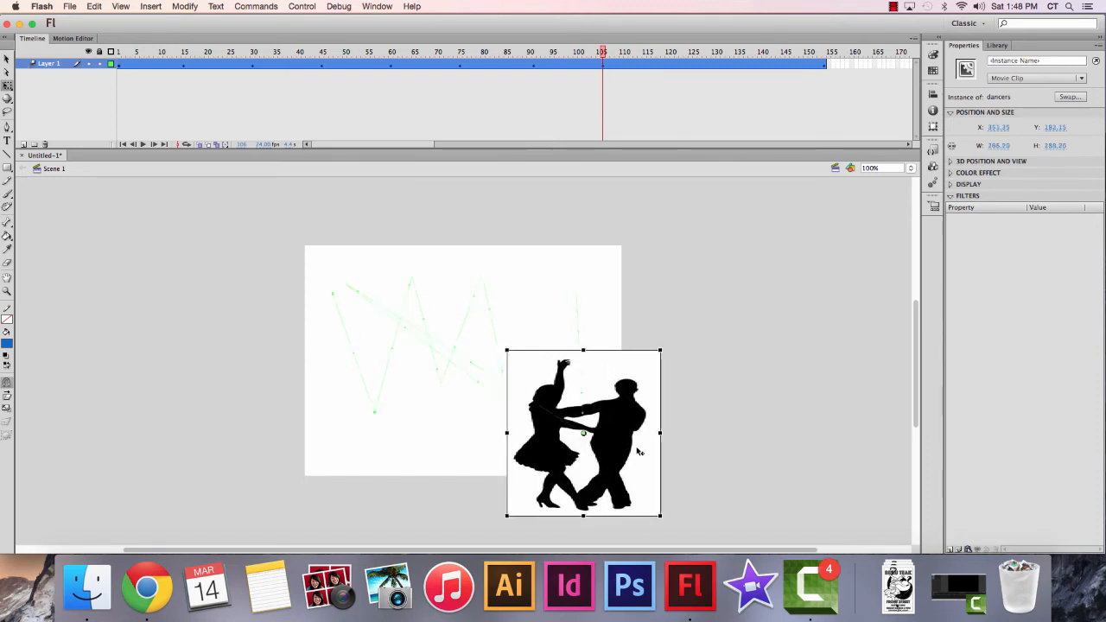
pyautogui.moveTo(620, 442); pyautogui.dragTo(592, 423)
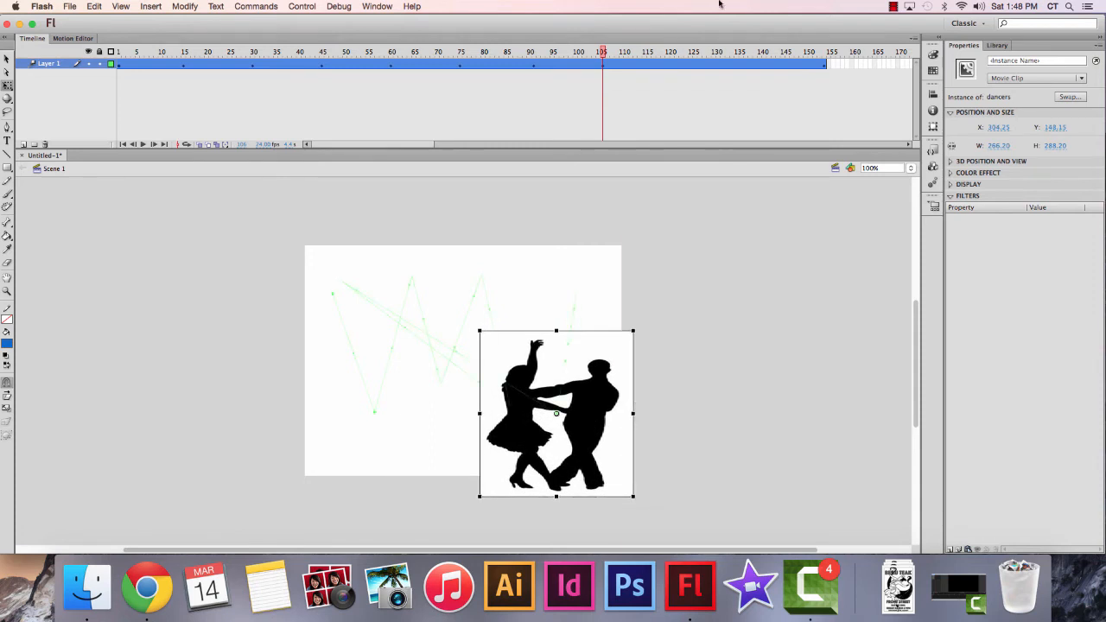
# At frame 122, move the dancers across to the stage's lower-left area
pyautogui.click(677, 65)
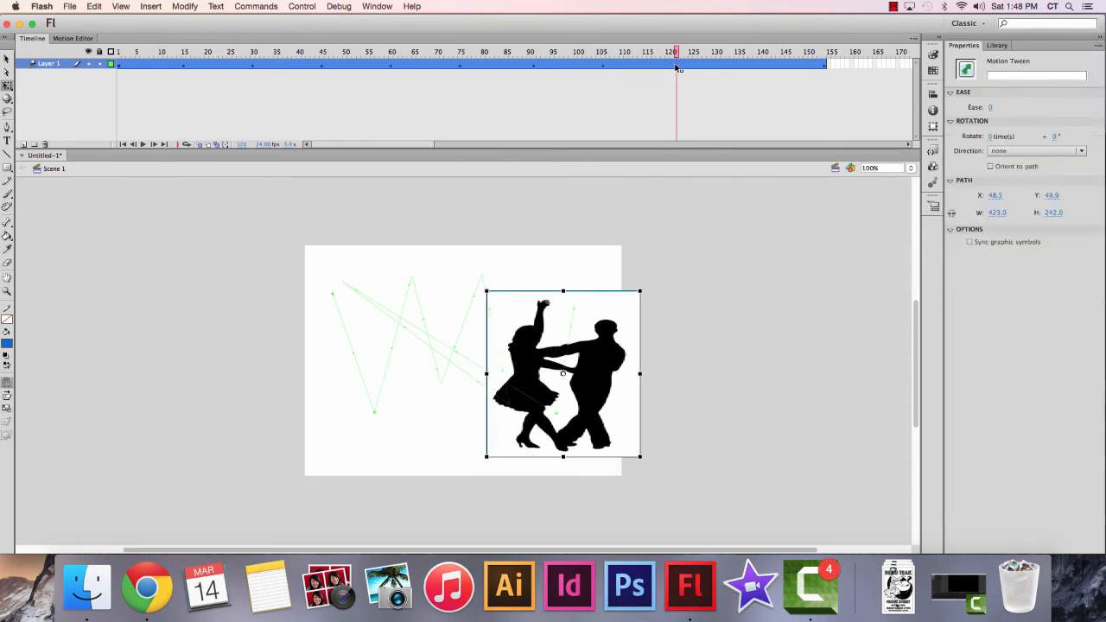
pyautogui.moveTo(595, 356); pyautogui.dragTo(415, 378)
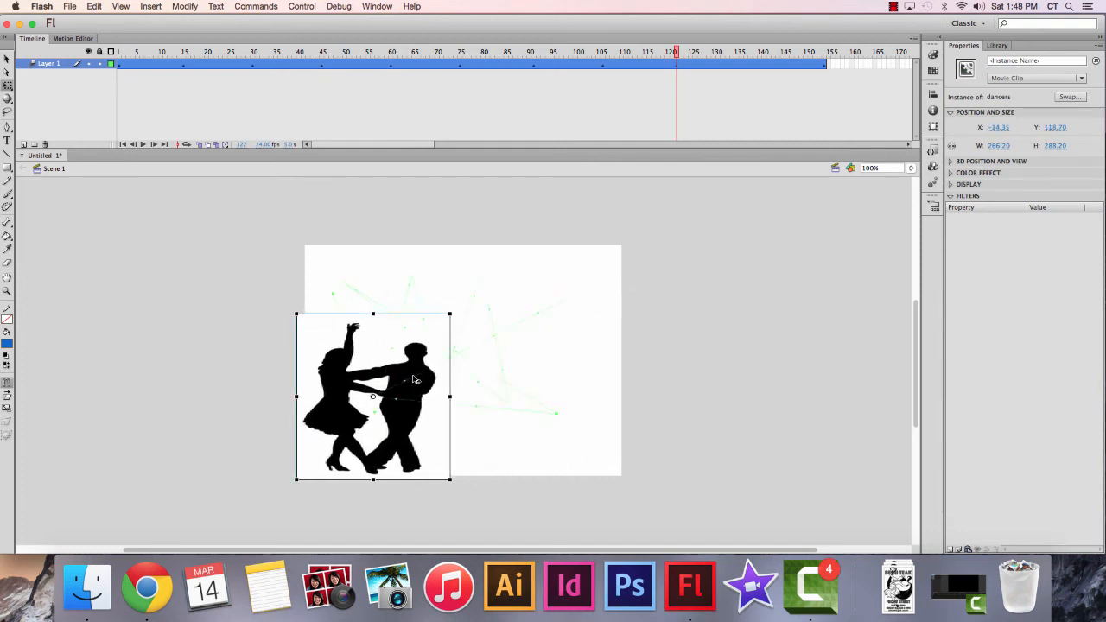
# At frame 139, move the dancers to the stage's upper edge and shrink them to about 136 × 114 px
pyautogui.click(755, 65)
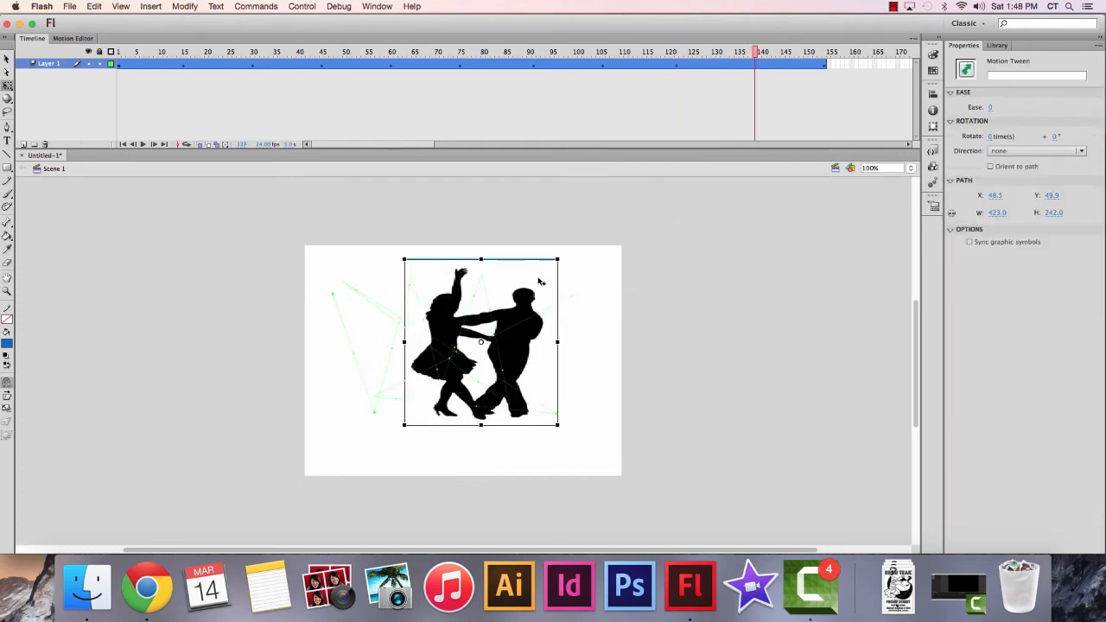
pyautogui.moveTo(512, 344); pyautogui.dragTo(473, 274)
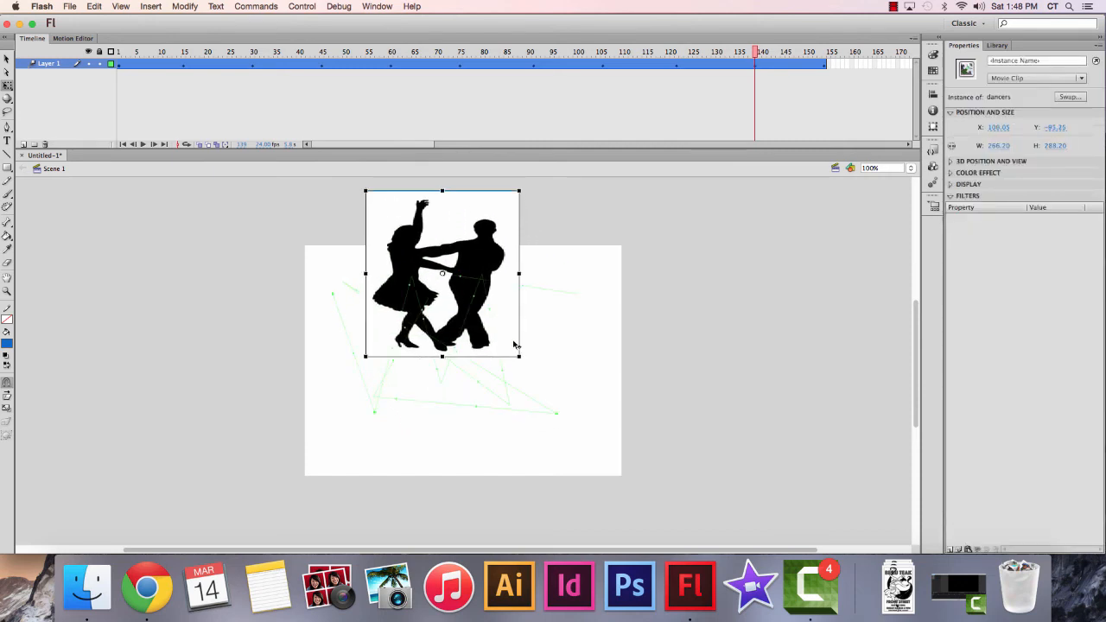
pyautogui.moveTo(517, 355); pyautogui.dragTo(483, 308)
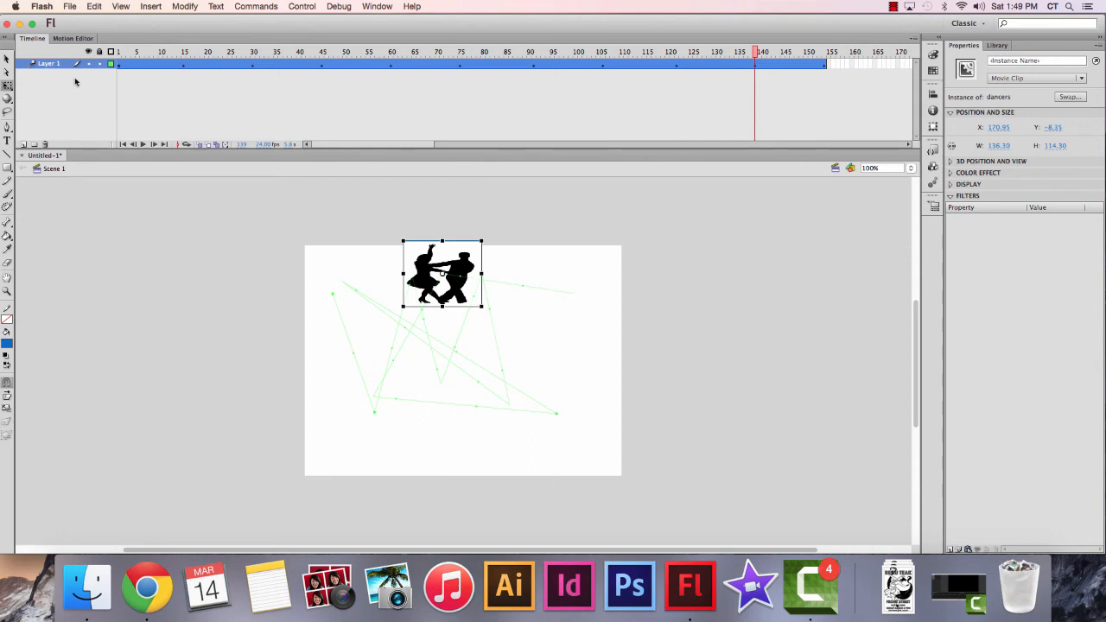
# Bend straight segments of the motion path into curves with the Selection tool, and test the movie
pyautogui.click(6, 59)
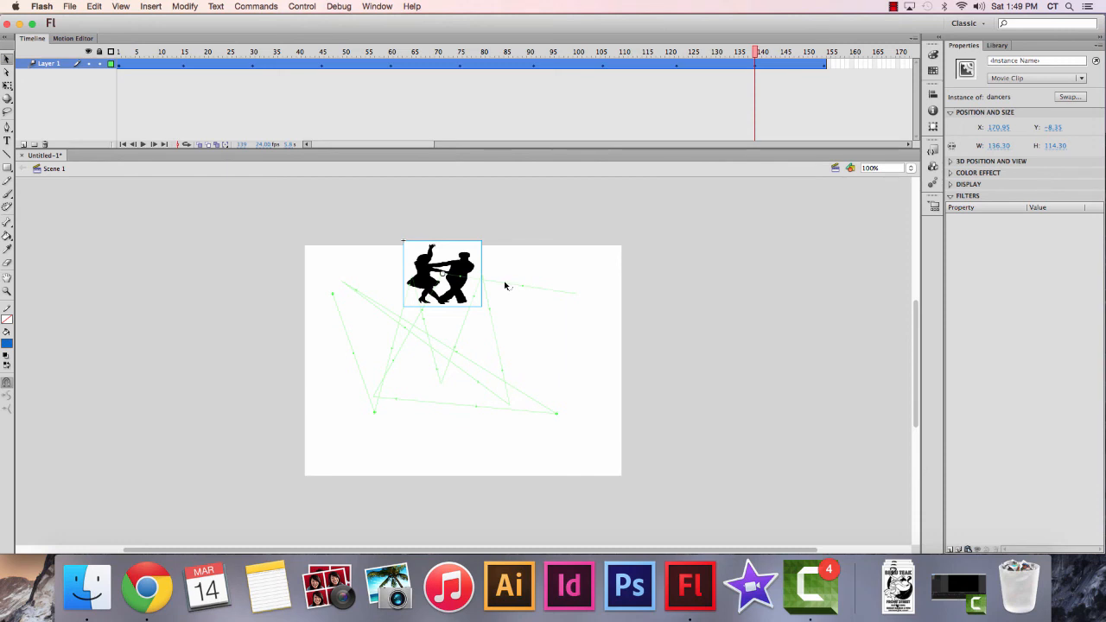
pyautogui.moveTo(506, 285); pyautogui.dragTo(508, 268)
pyautogui.moveTo(492, 325); pyautogui.dragTo(442, 321)
pyautogui.moveTo(476, 365); pyautogui.dragTo(426, 423)
pyautogui.moveTo(406, 344); pyautogui.dragTo(330, 352)
pyautogui.moveTo(395, 340); pyautogui.dragTo(420, 350)
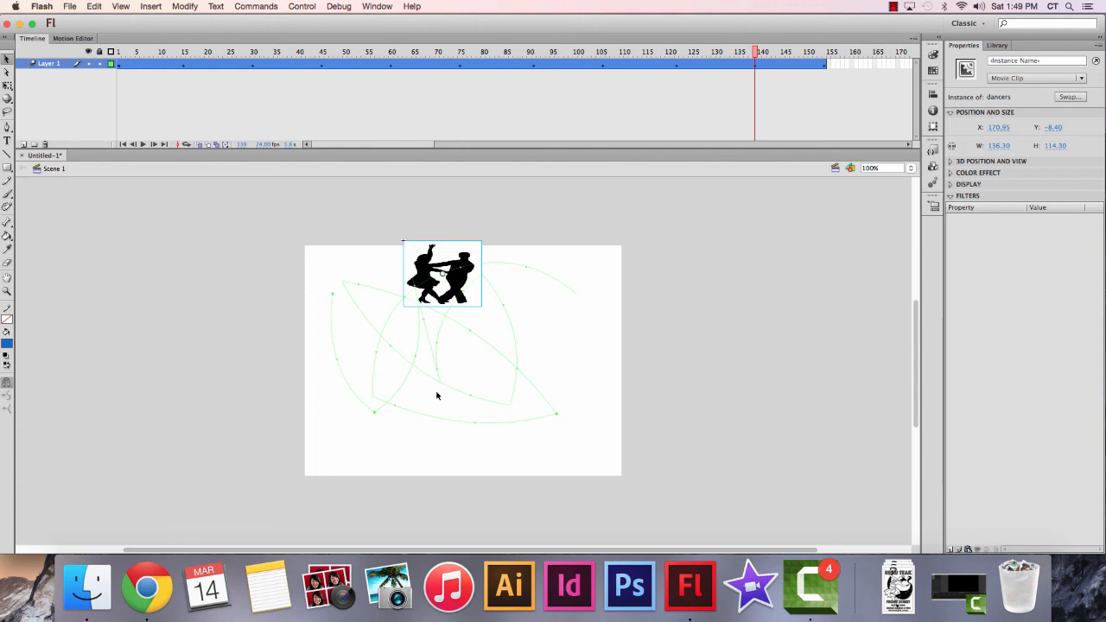
pyautogui.press('super+Return')
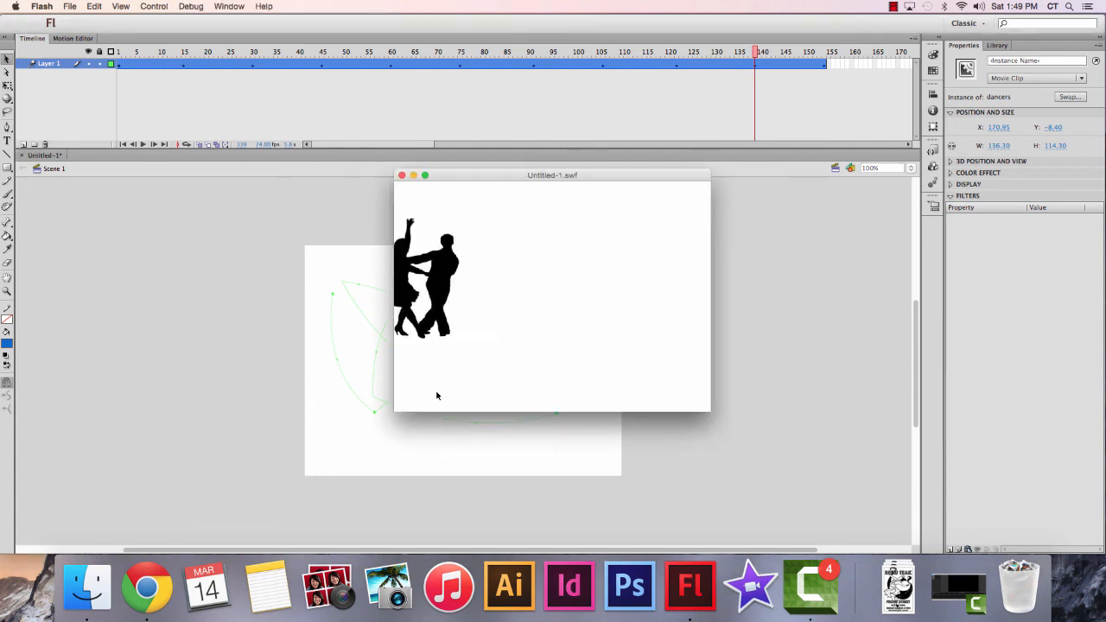